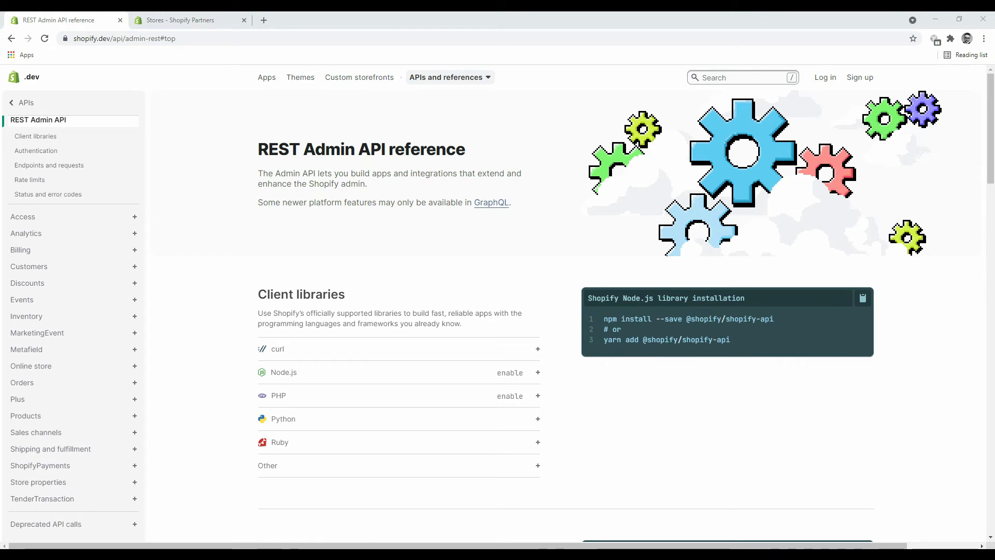
Scroll through the REST Admin API reference's client libraries section.
{"action": "scroll", "coordinate": [498, 311], "scroll_direction": "down", "scroll_amount": 1}
{"action": "scroll", "coordinate": [497, 311], "scroll_direction": "up", "scroll_amount": 1}
{"action": "scroll", "coordinate": [498, 307], "scroll_direction": "down", "scroll_amount": 2}
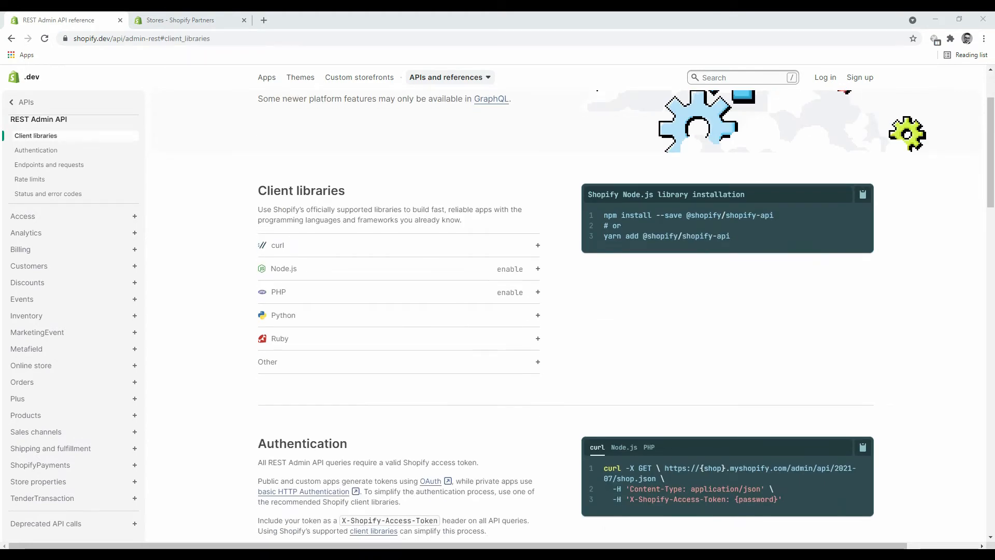
{"action": "scroll", "coordinate": [498, 308], "scroll_direction": "up", "scroll_amount": 2}
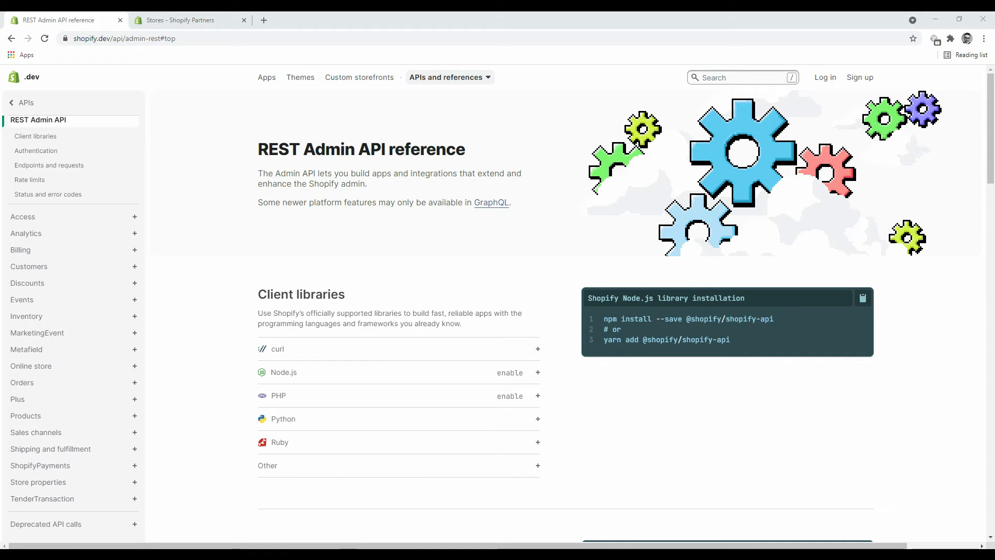
{"action": "scroll", "coordinate": [570, 311], "scroll_direction": "down", "scroll_amount": 2}
{"action": "scroll", "coordinate": [571, 311], "scroll_direction": "up", "scroll_amount": 2}
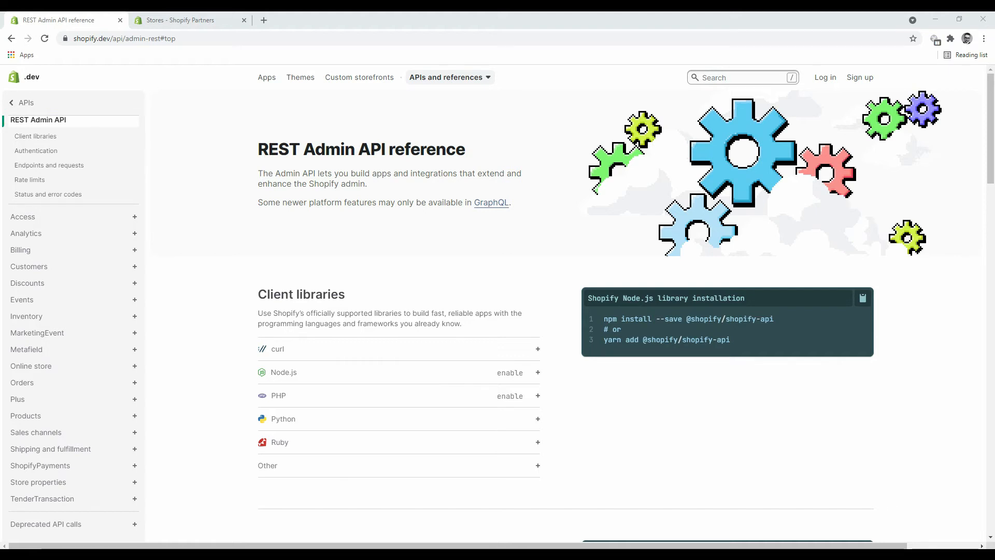
{"action": "scroll", "coordinate": [565, 311], "scroll_direction": "down", "scroll_amount": 2}
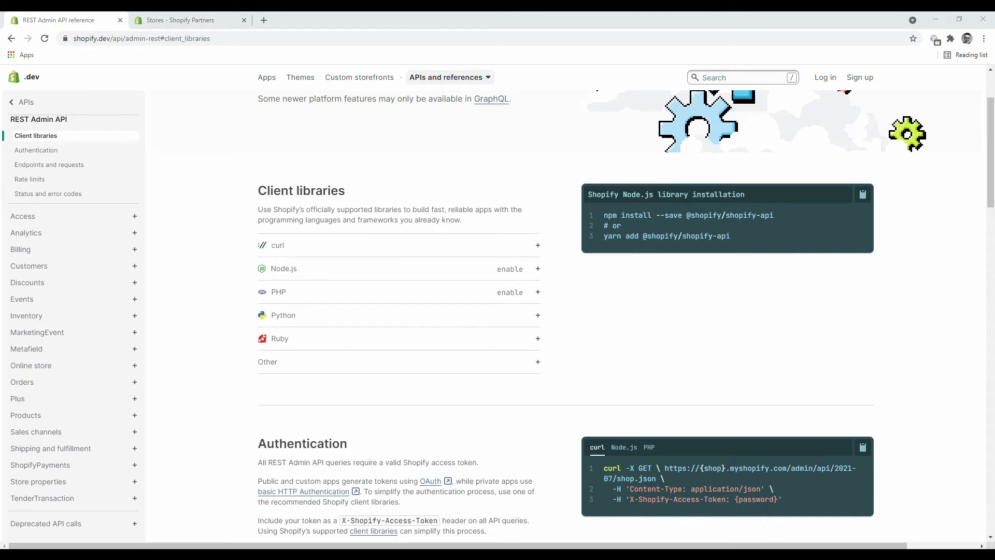
{"action": "scroll", "coordinate": [522, 320], "scroll_direction": "up", "scroll_amount": 2}
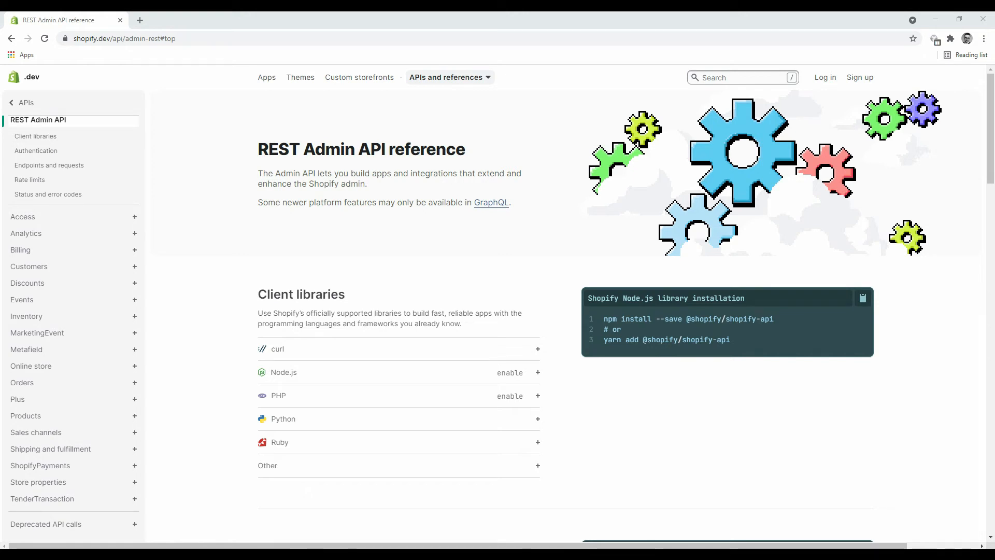
{"action": "scroll", "coordinate": [497, 311], "scroll_direction": "down", "scroll_amount": 1}
{"action": "scroll", "coordinate": [498, 311], "scroll_direction": "up", "scroll_amount": 1}
In a maximized Incognito window, search 'shopify partners' and open Become a Shopify Partner.
{"action": "right_click", "coordinate": [267, 556]}
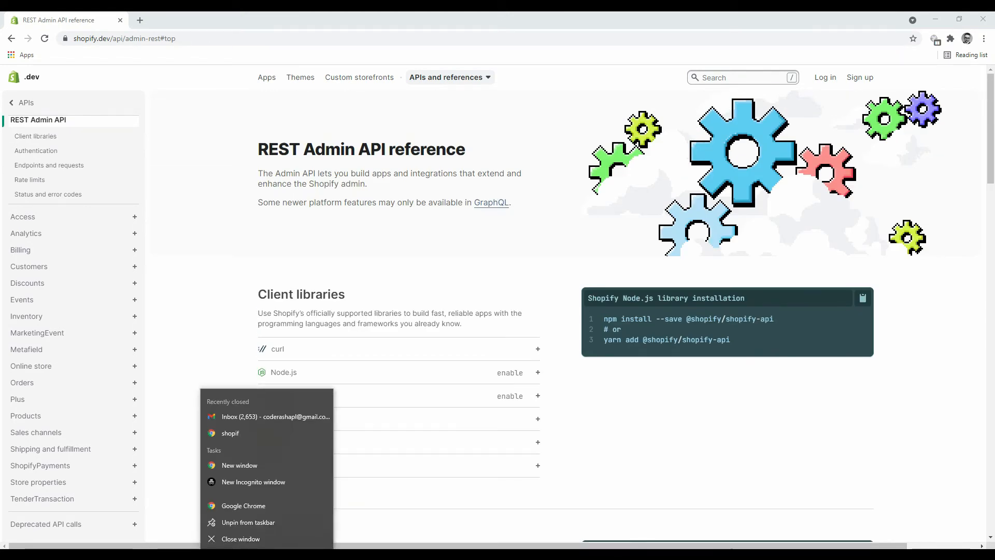
{"action": "left_click", "coordinate": [254, 482]}
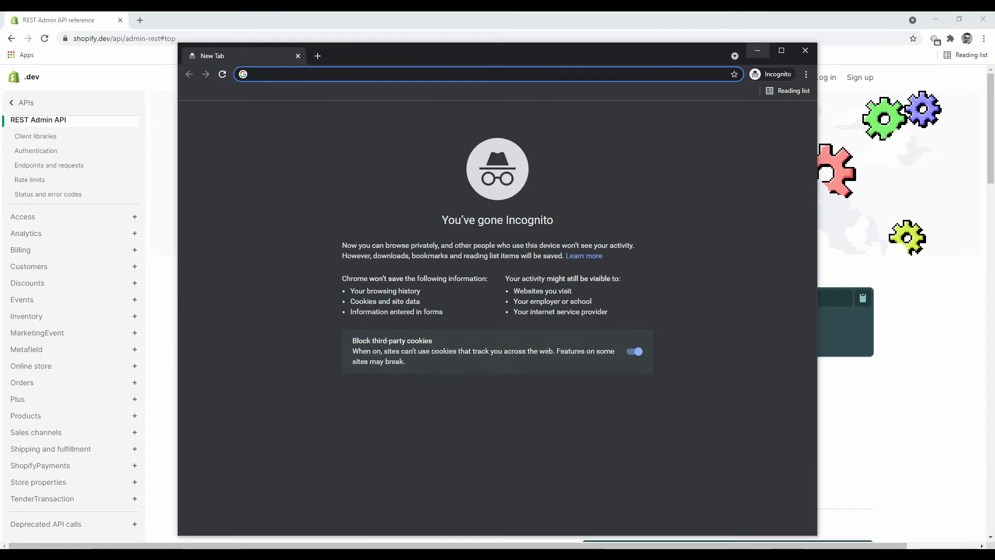
{"action": "key", "text": "super+Up"}
{"action": "type", "text": "shopi"}
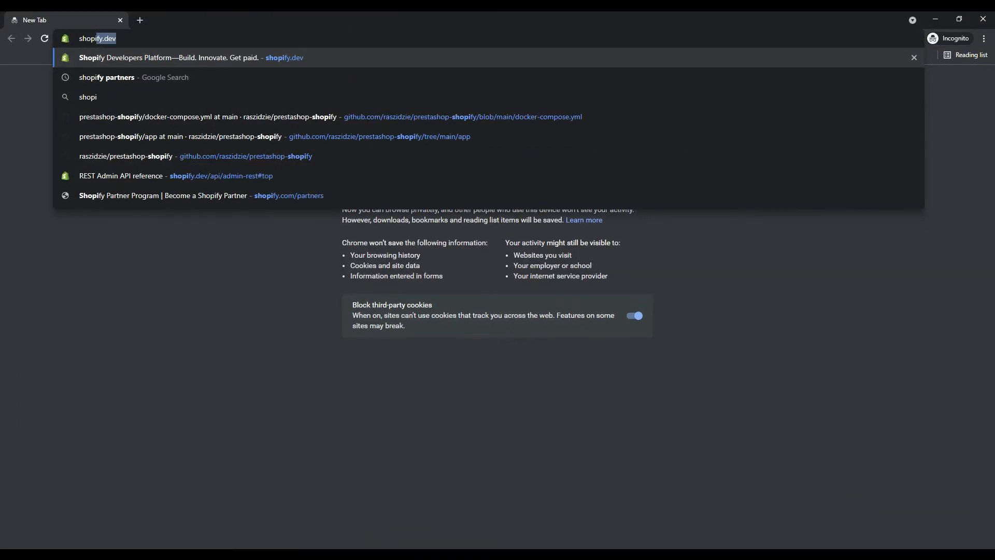
{"action": "type", "text": "fy partners"}
{"action": "key", "text": "Return"}
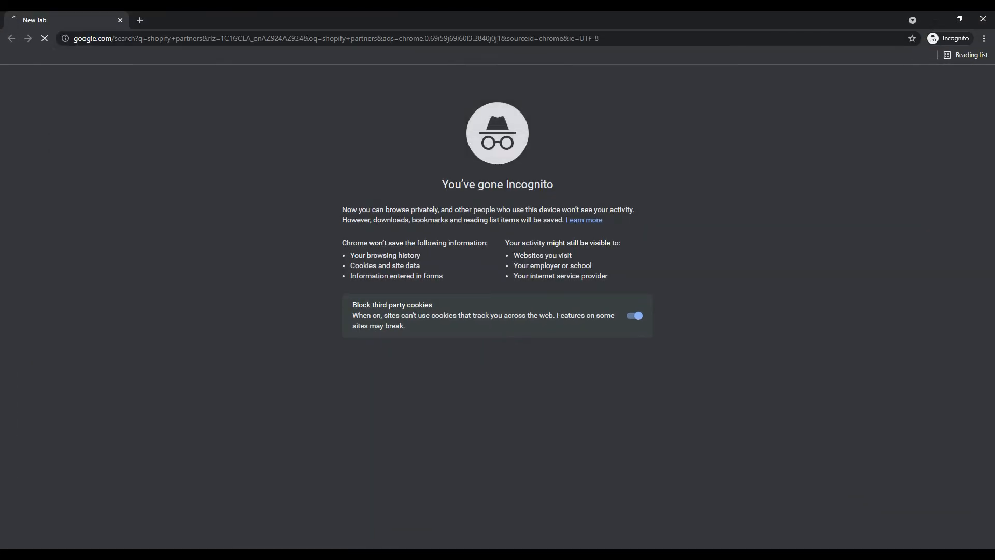
{"action": "left_click", "coordinate": [154, 178]}
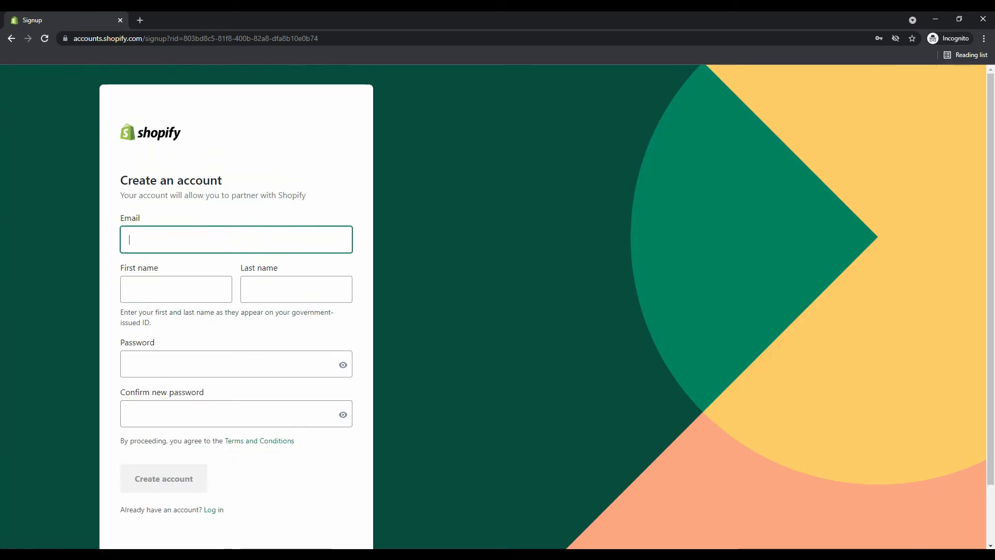
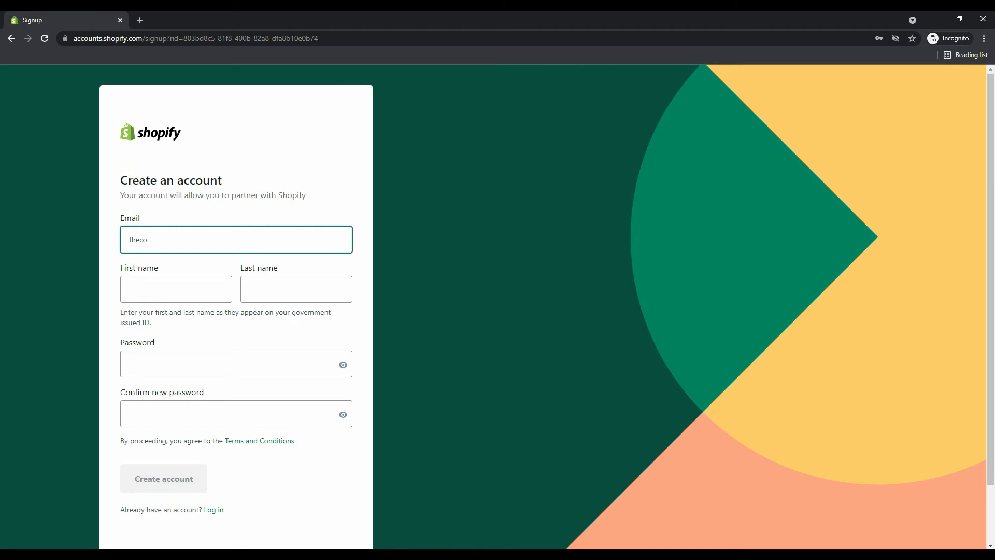
Enter the account e-mail address in the Create an account form, fixing a typo.
{"action": "scroll", "coordinate": [236, 311], "scroll_direction": "down", "scroll_amount": 1}
{"action": "type", "text": "p"}
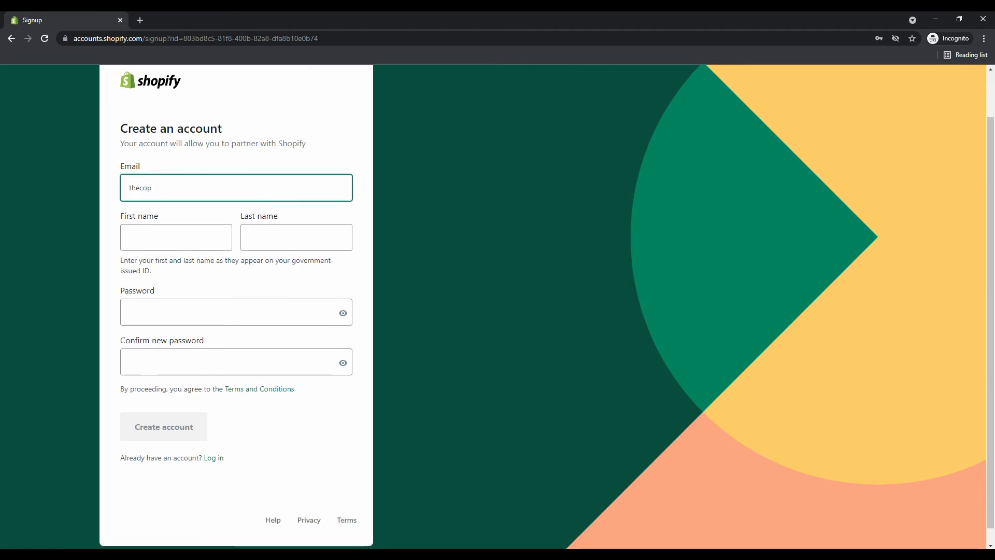
{"action": "key", "text": "BackSpace"}
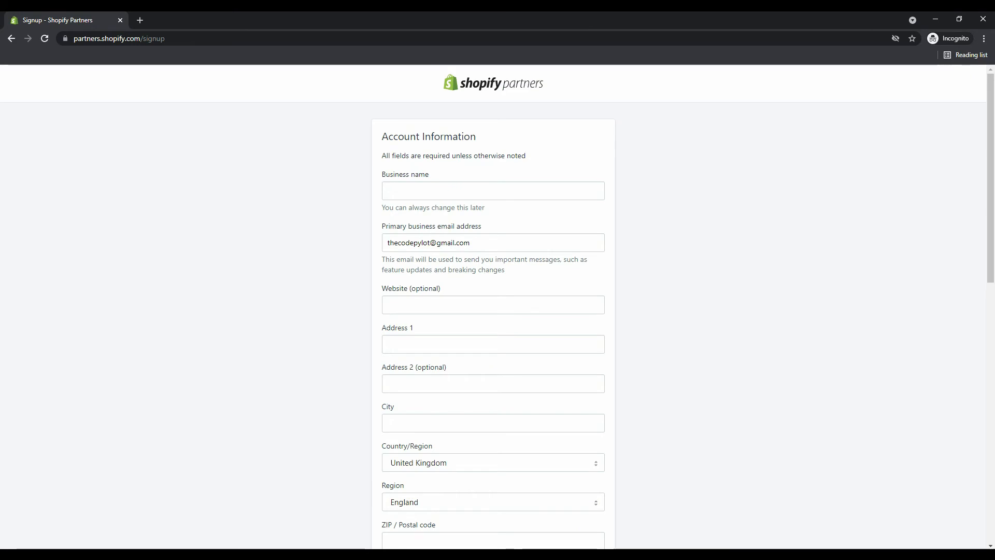
Fill in the business name and partner details, then submit to open the dashboard.
{"action": "scroll", "coordinate": [497, 305], "scroll_direction": "down", "scroll_amount": 12}
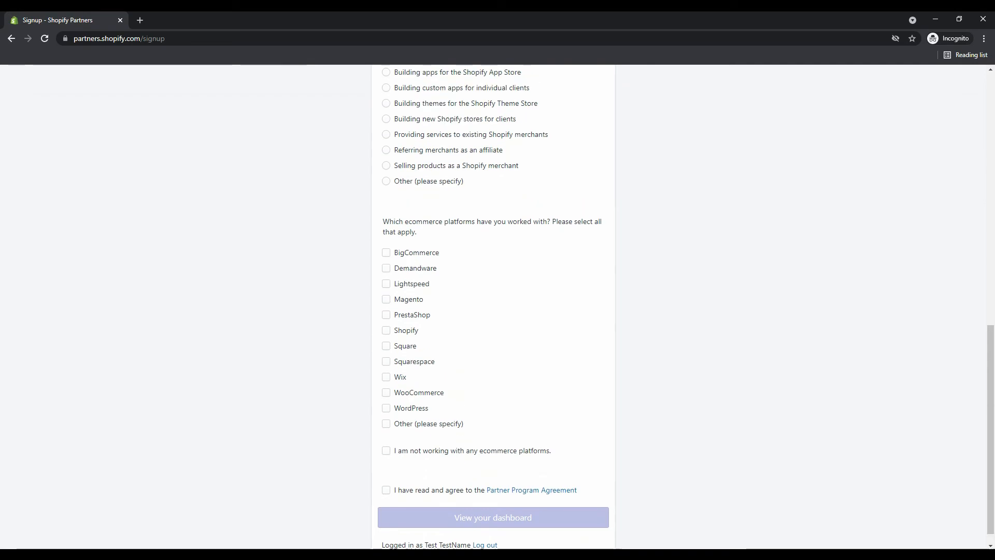
{"action": "scroll", "coordinate": [498, 306], "scroll_direction": "up", "scroll_amount": 10}
{"action": "scroll", "coordinate": [498, 306], "scroll_direction": "up", "scroll_amount": 2}
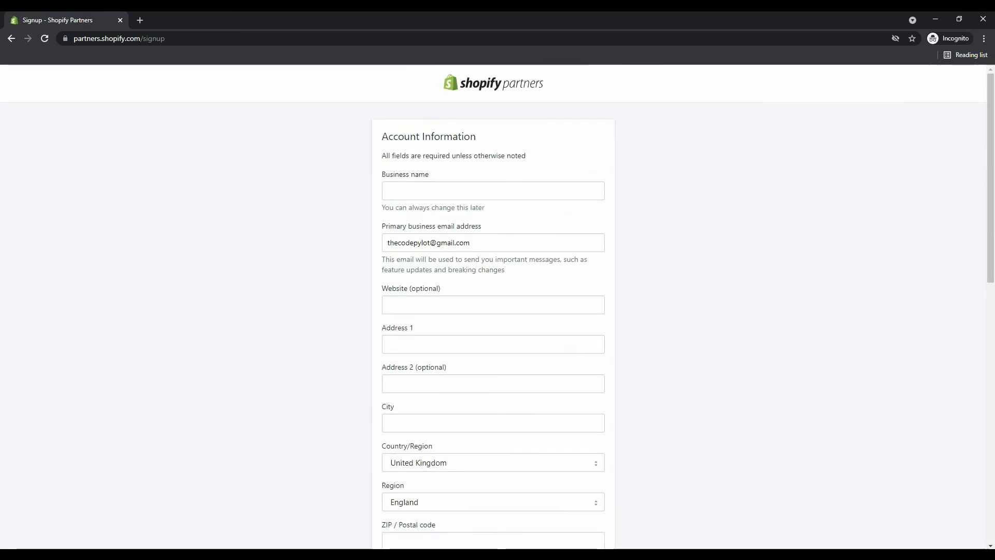
{"action": "scroll", "coordinate": [498, 306], "scroll_direction": "down", "scroll_amount": 7}
{"action": "scroll", "coordinate": [498, 306], "scroll_direction": "down", "scroll_amount": 4}
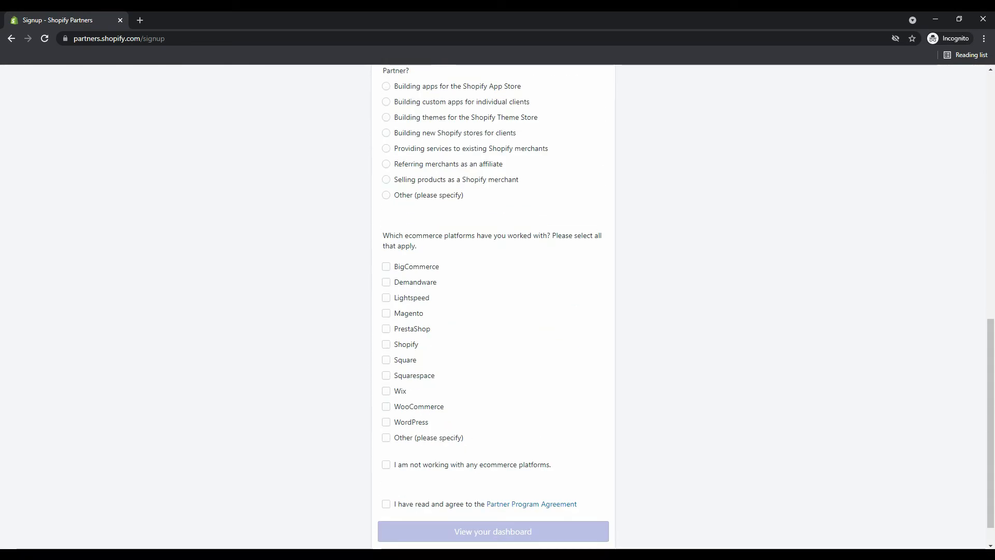
{"action": "scroll", "coordinate": [498, 306], "scroll_direction": "up", "scroll_amount": 1}
{"action": "scroll", "coordinate": [498, 305], "scroll_direction": "up", "scroll_amount": 10}
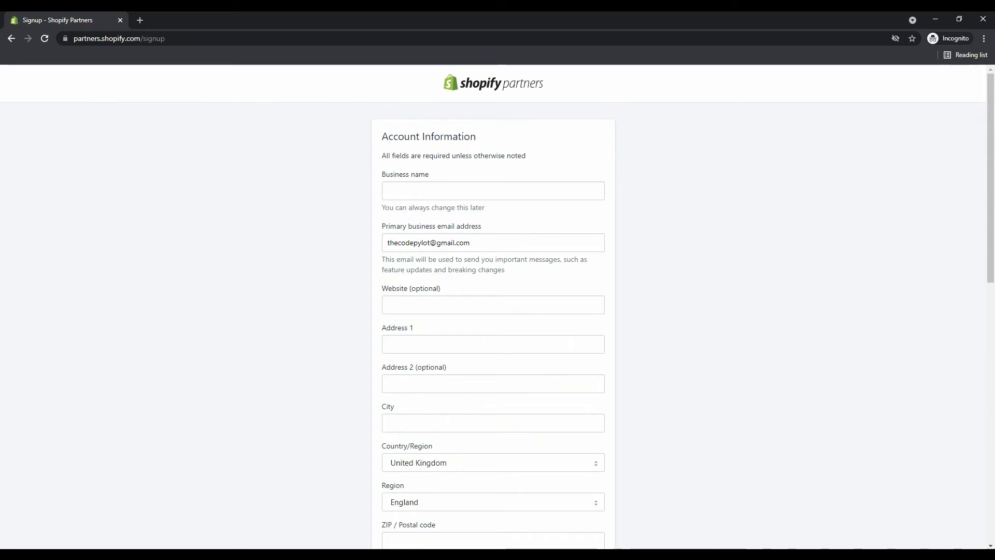
{"action": "scroll", "coordinate": [498, 306], "scroll_direction": "down", "scroll_amount": 9}
{"action": "scroll", "coordinate": [498, 306], "scroll_direction": "up", "scroll_amount": 9}
{"action": "left_click", "coordinate": [493, 191]}
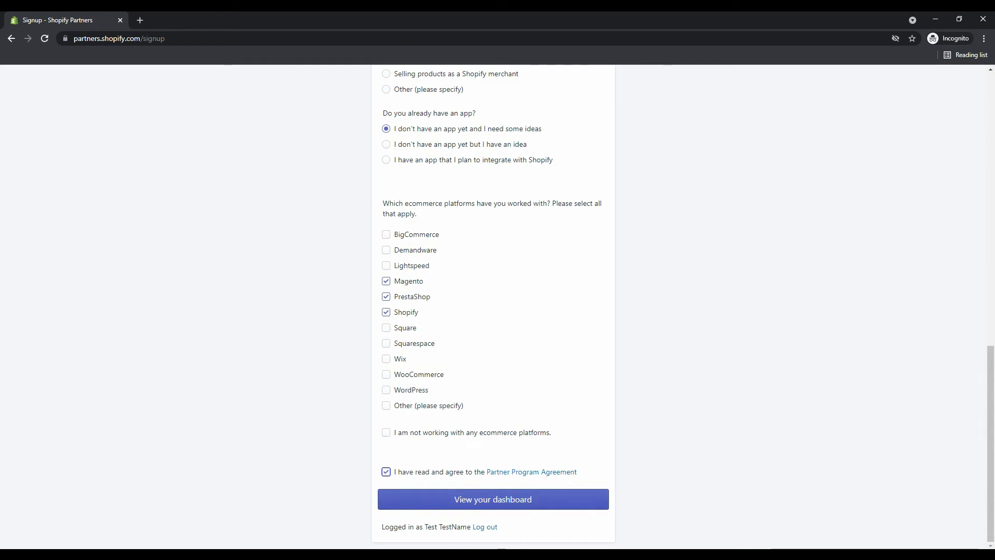
{"action": "left_click", "coordinate": [493, 499]}
{"action": "scroll", "coordinate": [493, 305], "scroll_direction": "up", "scroll_amount": 13}
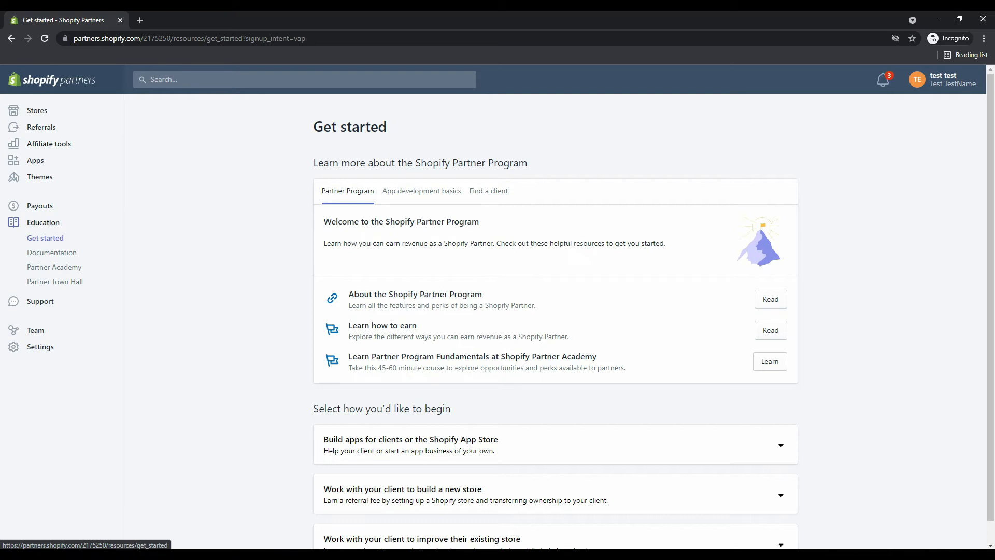
Go to the Stores page from the Partners sidebar.
{"action": "scroll", "coordinate": [498, 311], "scroll_direction": "down", "scroll_amount": 1}
{"action": "scroll", "coordinate": [498, 311], "scroll_direction": "up", "scroll_amount": 1}
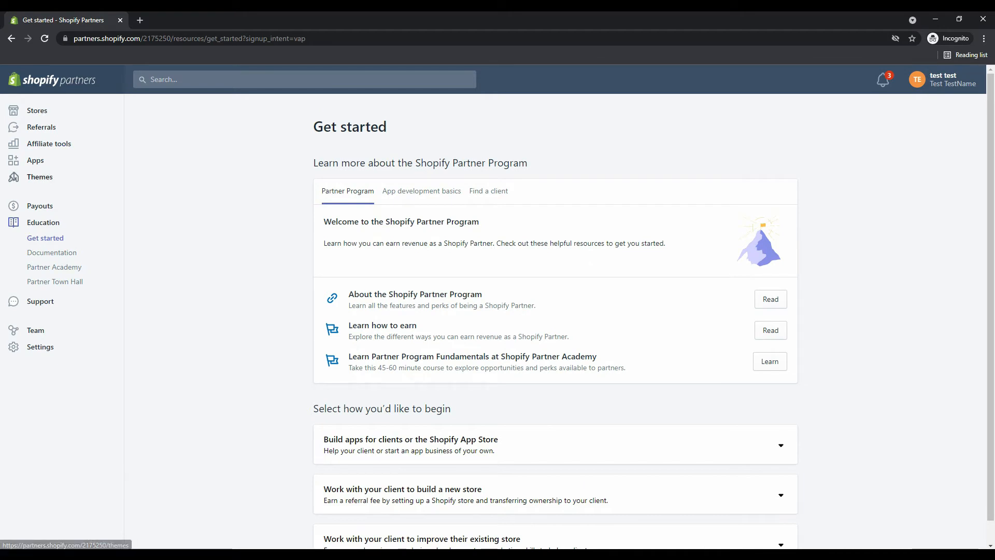
{"action": "left_click", "coordinate": [37, 111]}
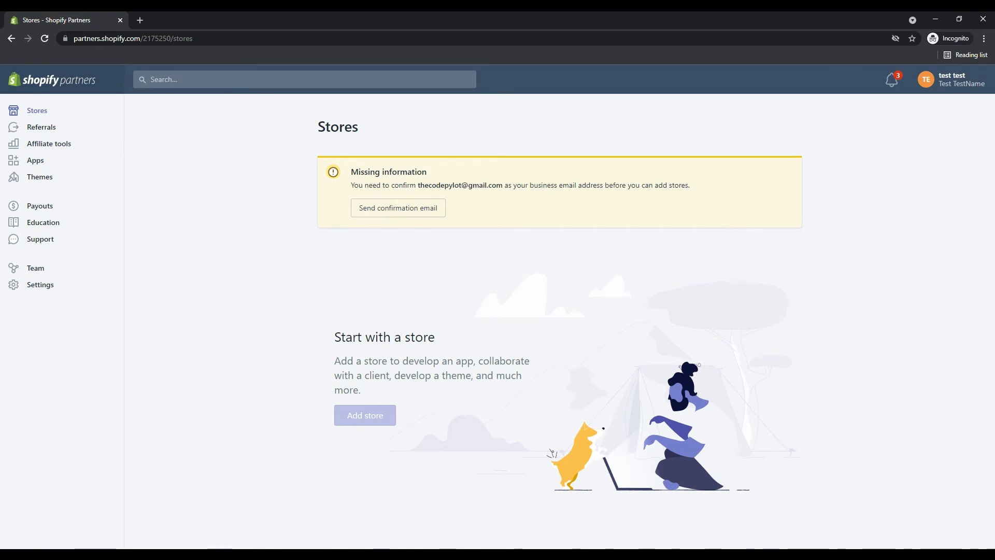
Send the business e-mail confirmation, then begin adding a new store.
{"action": "left_click", "coordinate": [398, 208]}
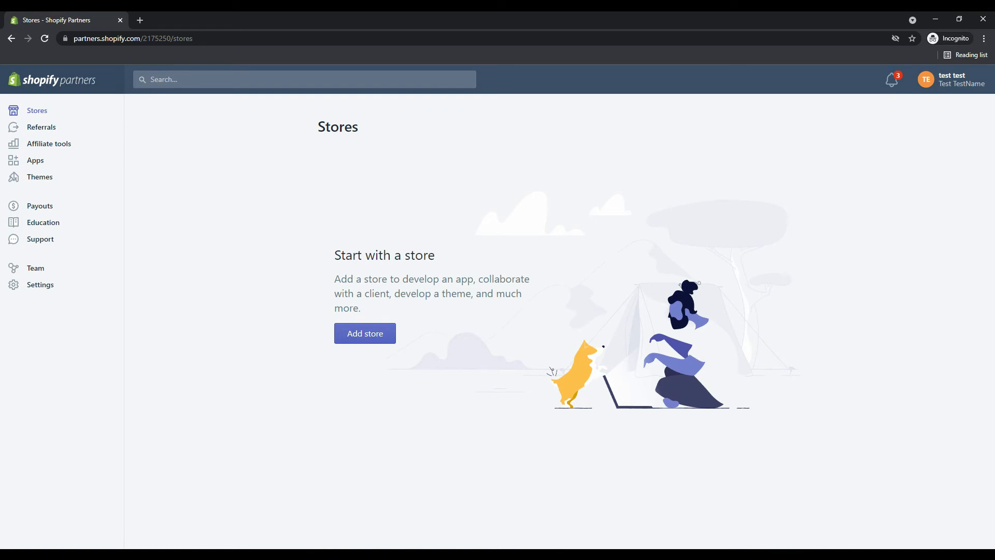
{"action": "left_click", "coordinate": [367, 336]}
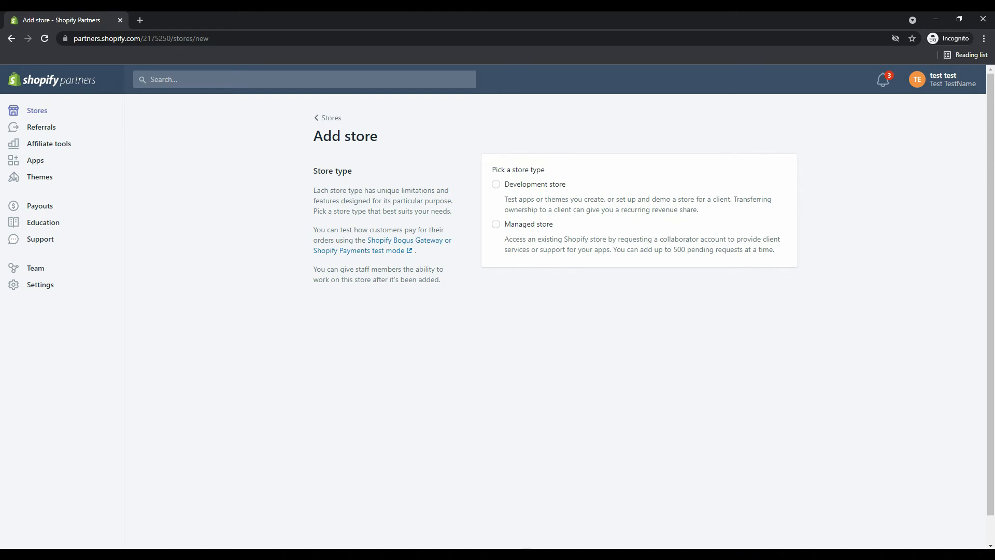
Choose Development store and name it 'codepylotdev'.
{"action": "left_click", "coordinate": [496, 184]}
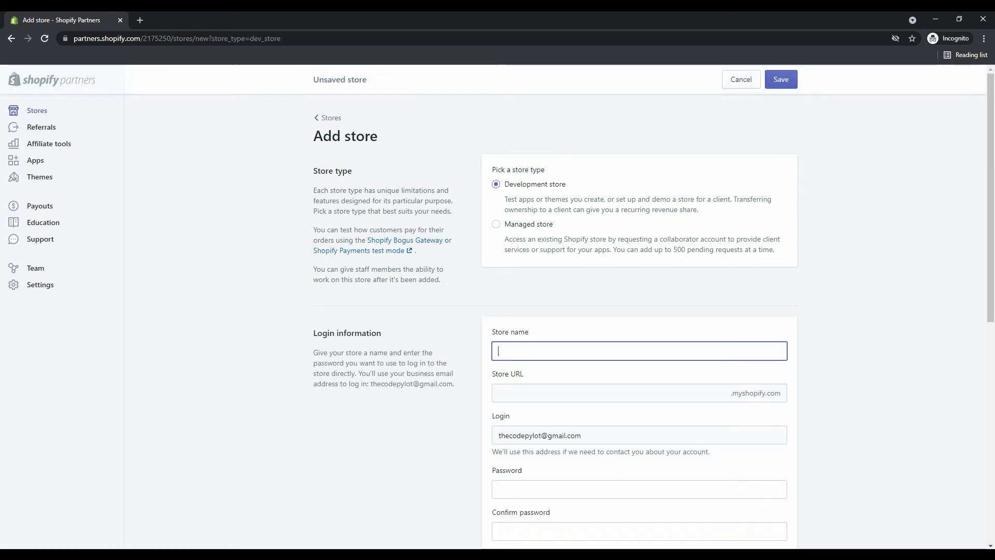
{"action": "scroll", "coordinate": [651, 311], "scroll_direction": "down", "scroll_amount": 3}
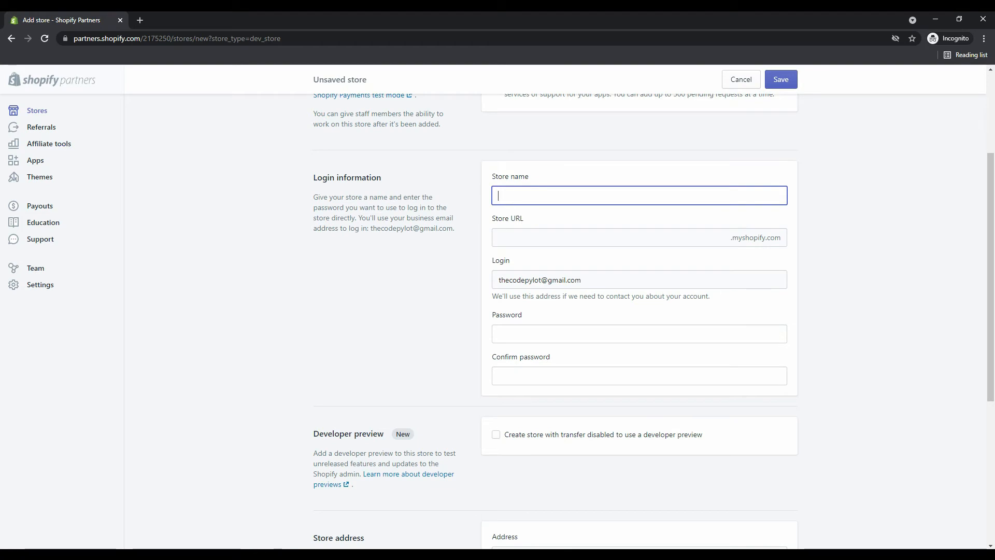
{"action": "type", "text": "spacestuff"}
{"action": "left_click", "coordinate": [444, 124]}
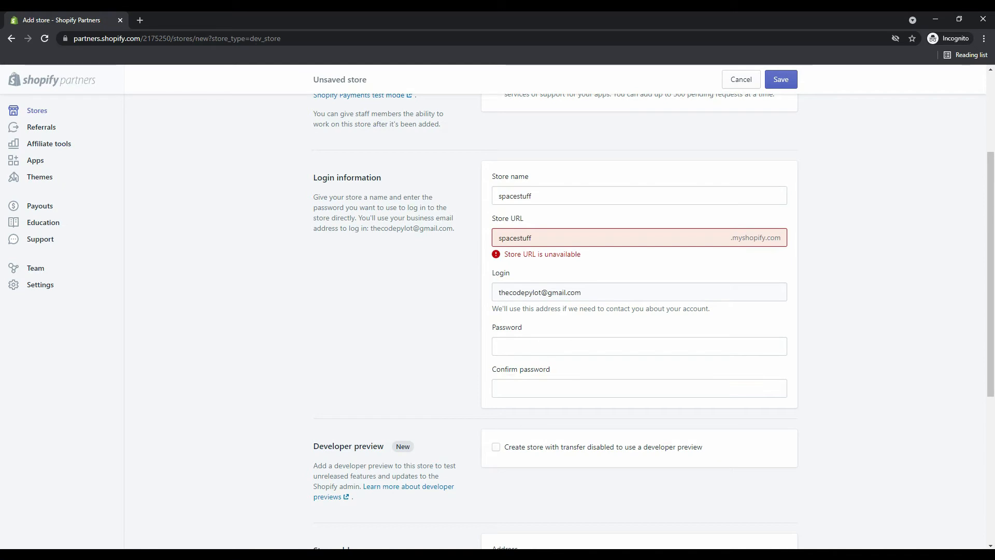
{"action": "left_click", "coordinate": [531, 196]}
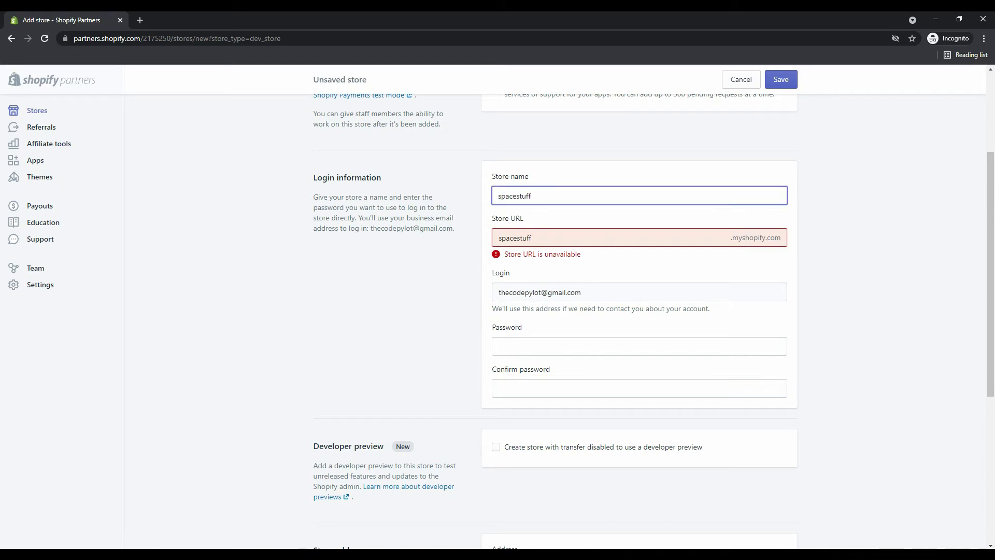
{"action": "key", "text": "BackSpace"}
{"action": "key", "text": "BackSpace"}
{"action": "key", "text": "BackSpace"}
{"action": "key", "text": "BackSpace"}
{"action": "type", "text": "dev"}
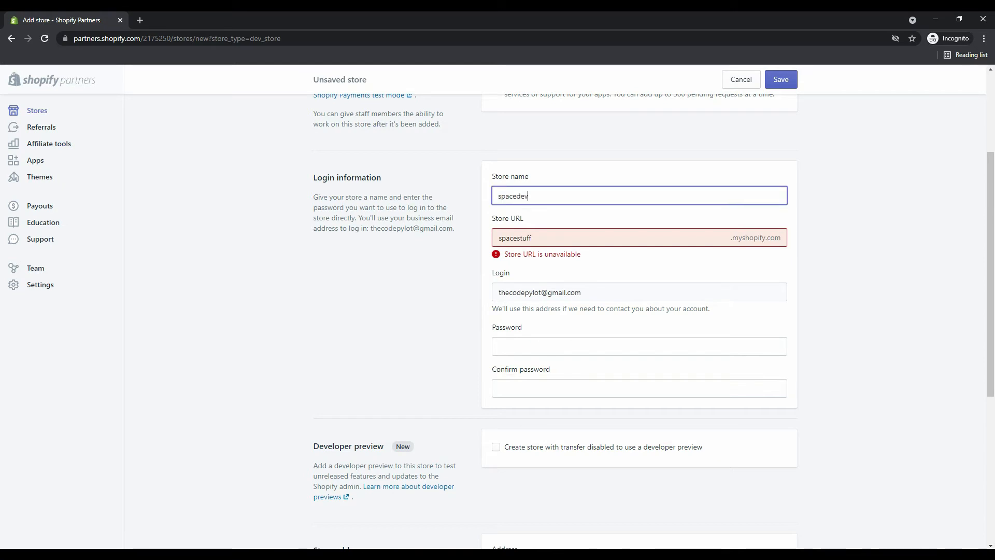
{"action": "key", "text": "ctrl+a"}
{"action": "key", "text": "BackSpace"}
{"action": "type", "text": "codepylotdev"}
{"action": "scroll", "coordinate": [639, 311], "scroll_direction": "down", "scroll_amount": 3}
Fill in the store password and confirm it.
{"action": "left_click", "coordinate": [639, 178]}
{"action": "left_click", "coordinate": [579, 207]}
{"action": "left_click", "coordinate": [596, 220]}
{"action": "left_click", "coordinate": [596, 178]}
{"action": "left_click", "coordinate": [695, 220]}
{"action": "type", "text": "••••••••••"}
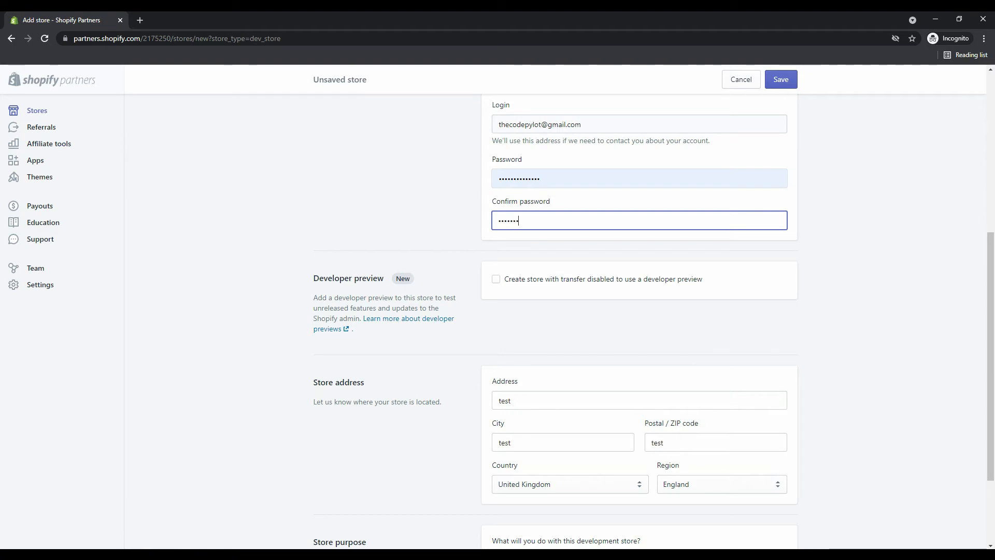
{"action": "type", "text": "••••"}
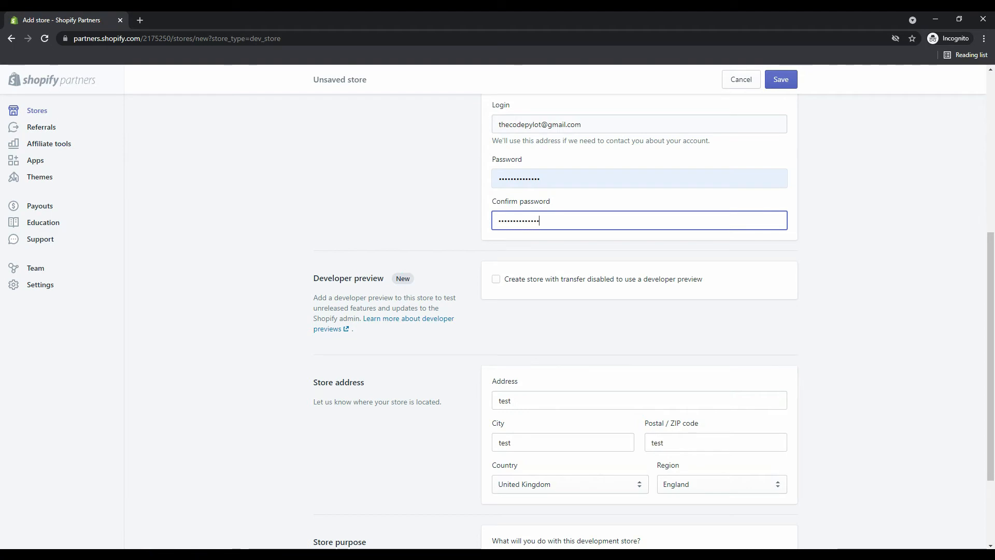
Select 'I'm just playing around' as the store purpose and save the store.
{"action": "scroll", "coordinate": [653, 306], "scroll_direction": "down", "scroll_amount": 3}
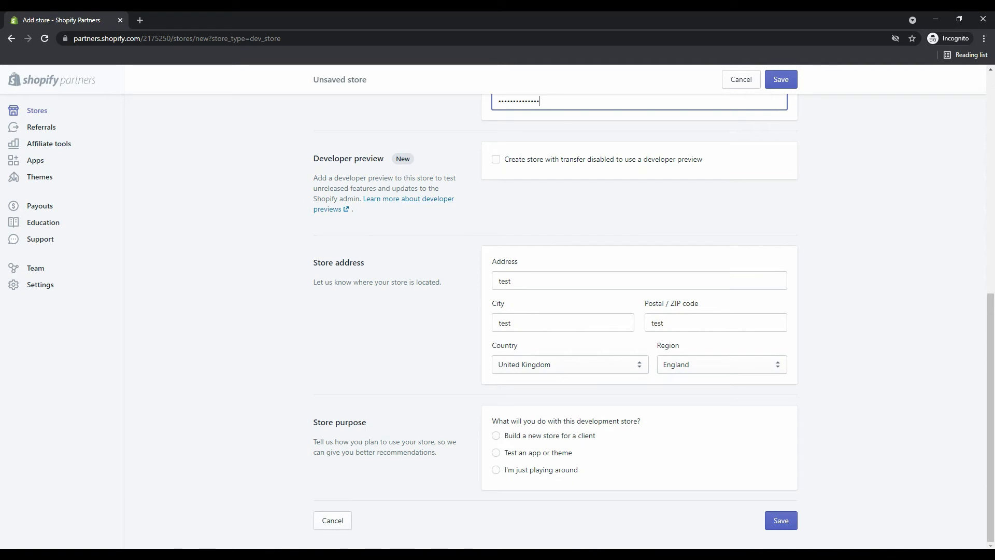
{"action": "scroll", "coordinate": [639, 306], "scroll_direction": "up", "scroll_amount": 1}
{"action": "scroll", "coordinate": [640, 306], "scroll_direction": "down", "scroll_amount": 1}
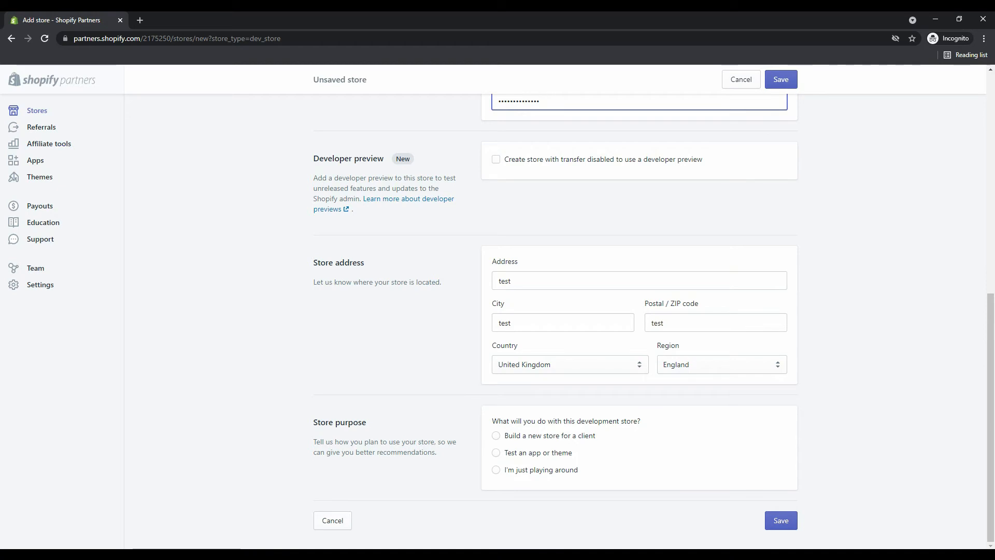
{"action": "left_click", "coordinate": [496, 469]}
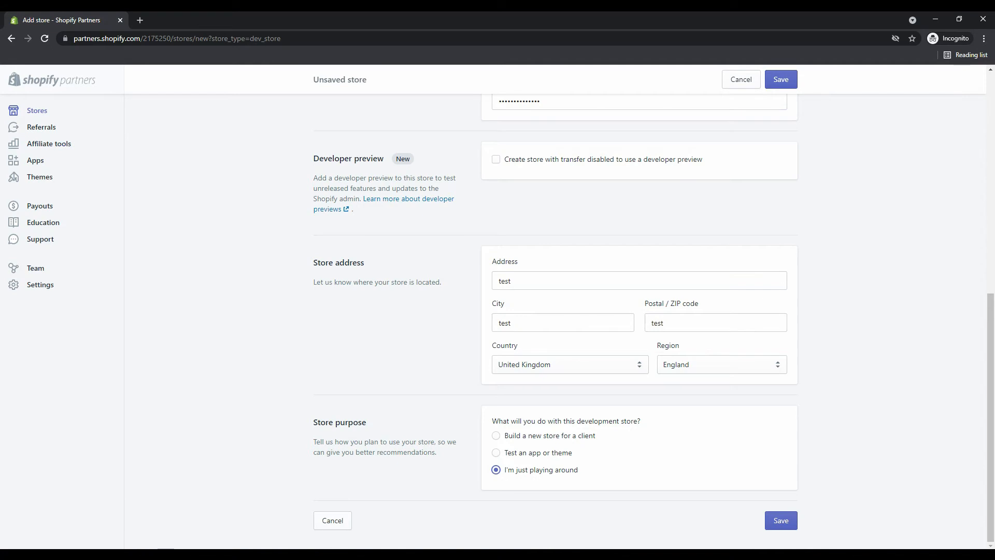
{"action": "left_click", "coordinate": [782, 521]}
{"action": "scroll", "coordinate": [781, 520], "scroll_direction": "up", "scroll_amount": 9}
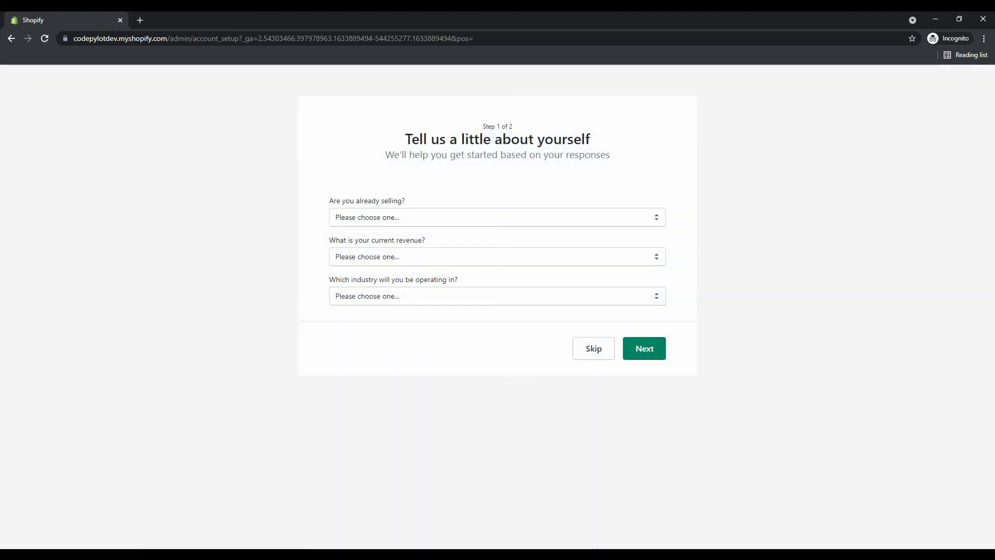
Skip the first setup questionnaire step.
{"action": "left_click", "coordinate": [594, 348]}
{"action": "scroll", "coordinate": [594, 348], "scroll_direction": "down", "scroll_amount": 1}
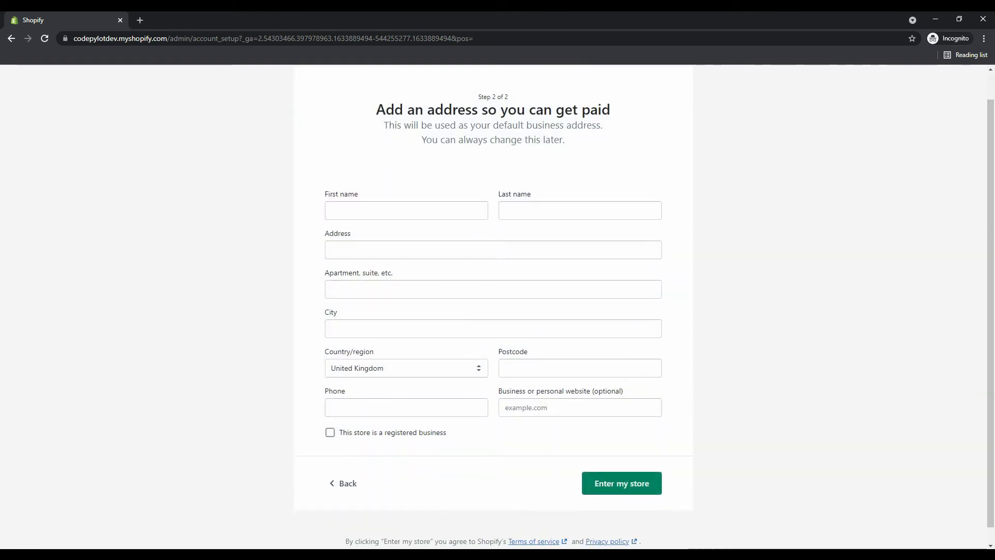
{"action": "scroll", "coordinate": [494, 307], "scroll_direction": "up", "scroll_amount": 1}
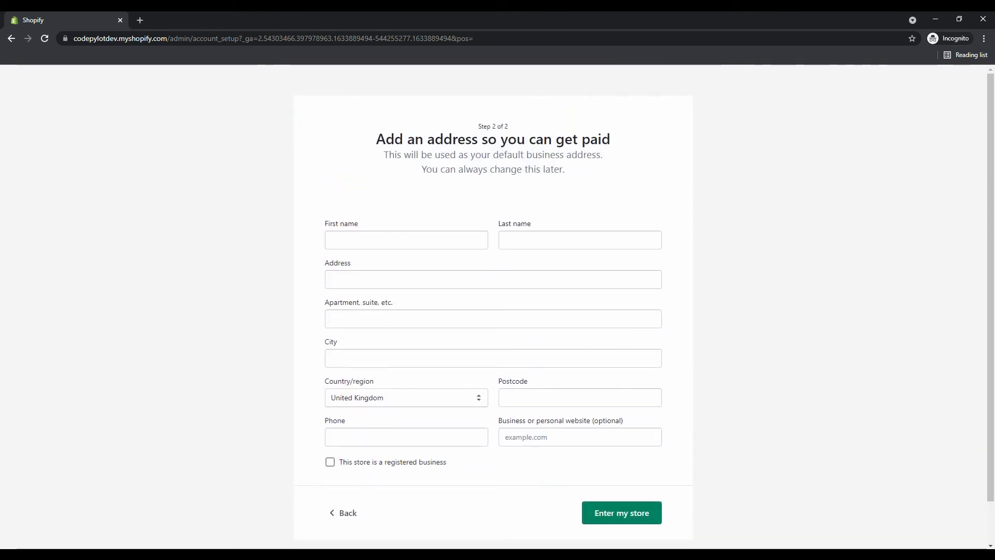
{"action": "scroll", "coordinate": [493, 307], "scroll_direction": "down", "scroll_amount": 1}
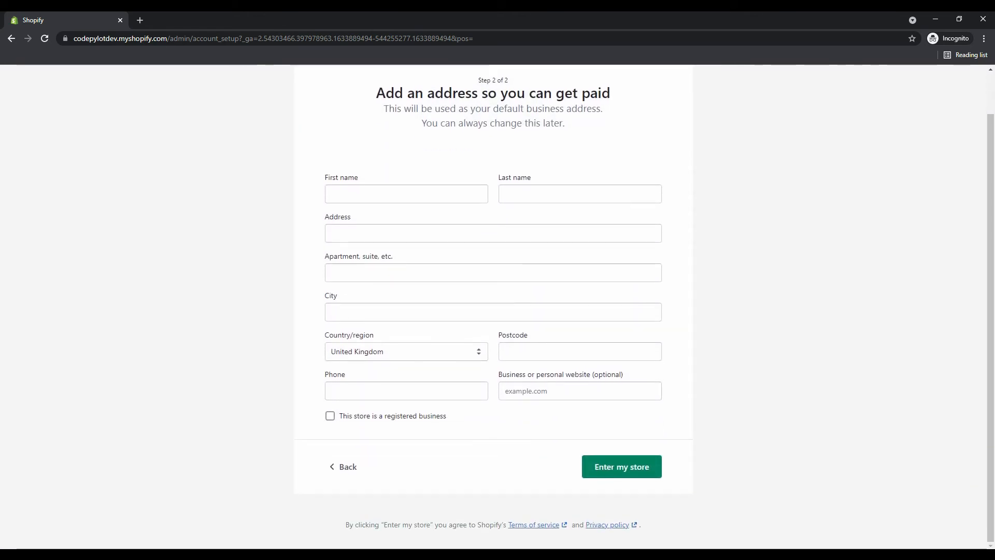
Complete the business address form with test details, first name 'Test'.
{"action": "left_click", "coordinate": [621, 467]}
{"action": "scroll", "coordinate": [493, 307], "scroll_direction": "down", "scroll_amount": 5}
{"action": "scroll", "coordinate": [494, 307], "scroll_direction": "up", "scroll_amount": 4}
{"action": "left_click", "coordinate": [407, 328]}
{"action": "scroll", "coordinate": [406, 328], "scroll_direction": "down", "scroll_amount": 3}
{"action": "scroll", "coordinate": [494, 306], "scroll_direction": "down", "scroll_amount": 1}
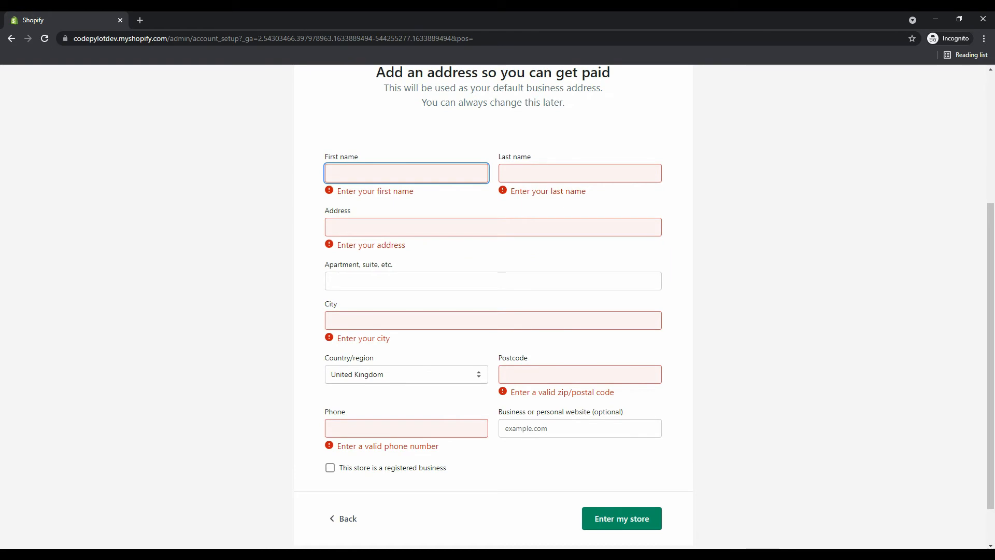
{"action": "type", "text": "T"}
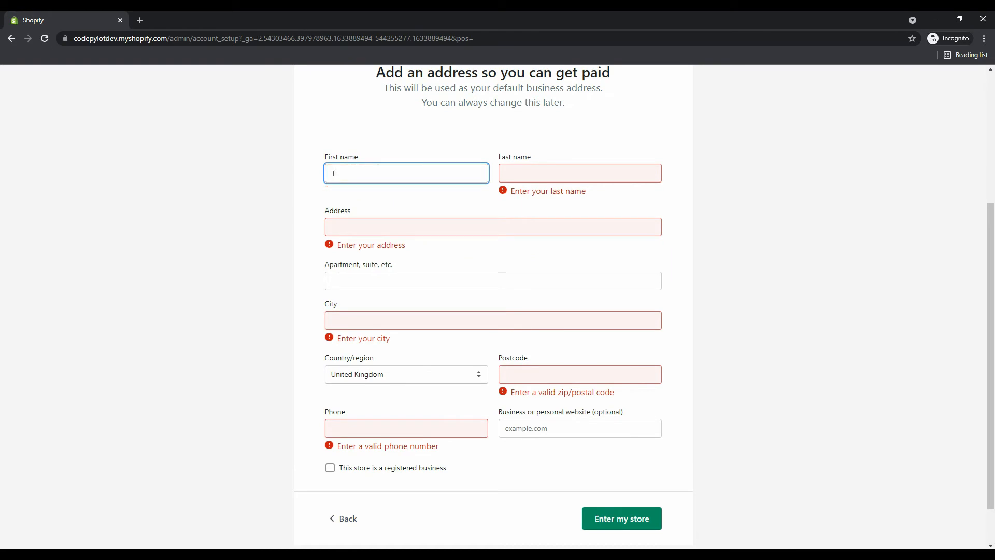
{"action": "type", "text": "est"}
{"action": "key", "text": "Tab"}
{"action": "type", "text": "Test"}
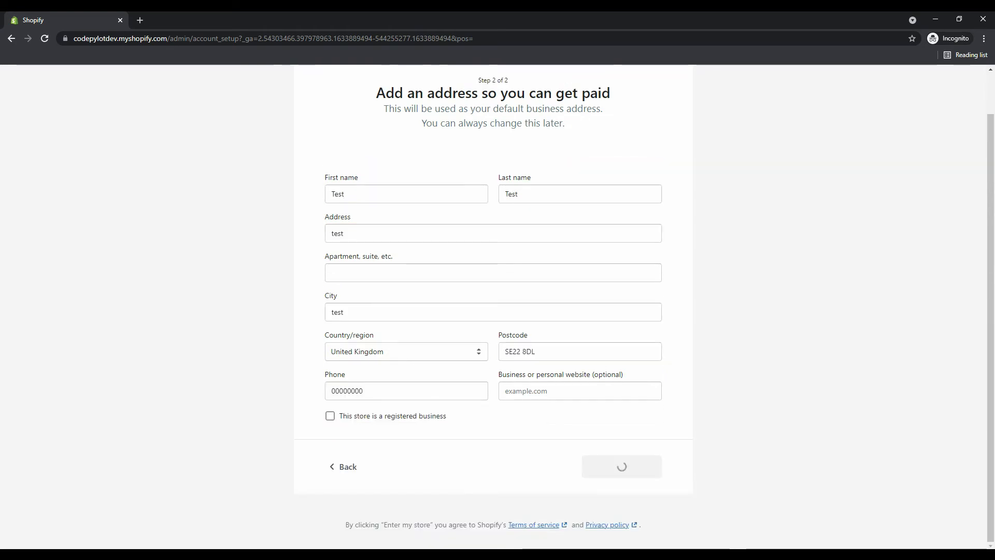
{"action": "scroll", "coordinate": [493, 306], "scroll_direction": "up", "scroll_amount": 1}
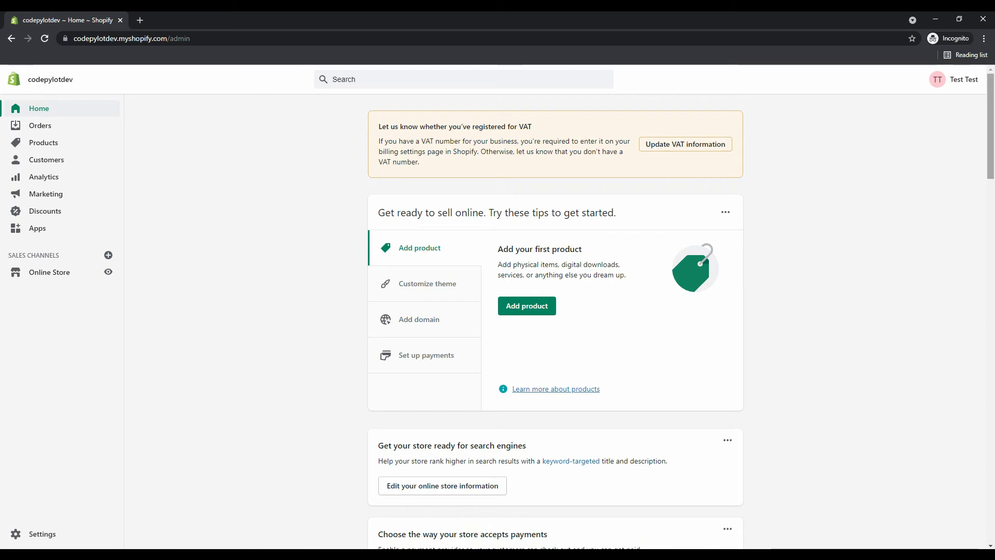
Open the Apps page from the store admin's left sidebar.
{"action": "mouse_move", "coordinate": [990, 126]}
{"action": "left_mouse_down"}
{"action": "mouse_move", "coordinate": [991, 217]}
{"action": "mouse_move", "coordinate": [990, 126]}
{"action": "left_mouse_up"}
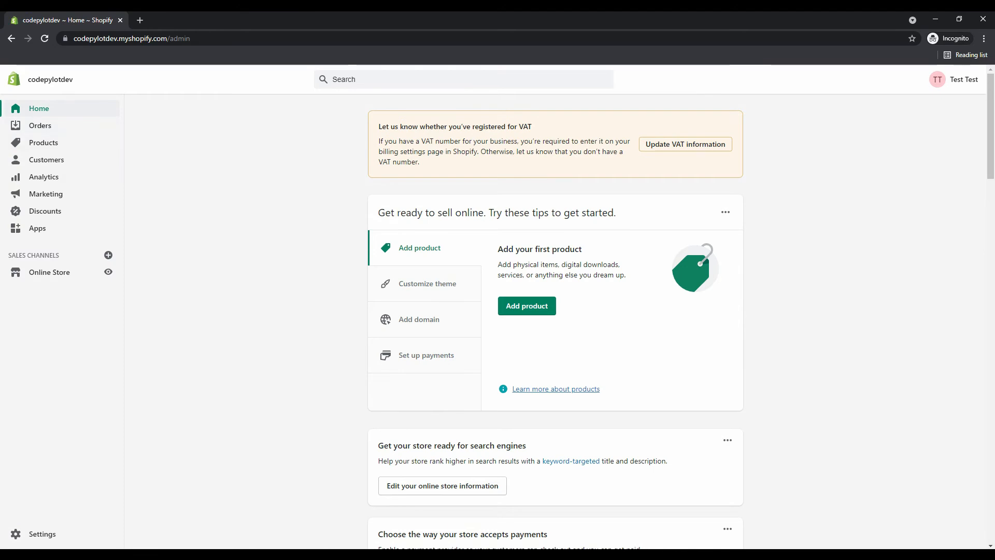
{"action": "scroll", "coordinate": [556, 321], "scroll_direction": "down", "scroll_amount": 5}
{"action": "scroll", "coordinate": [556, 322], "scroll_direction": "up", "scroll_amount": 5}
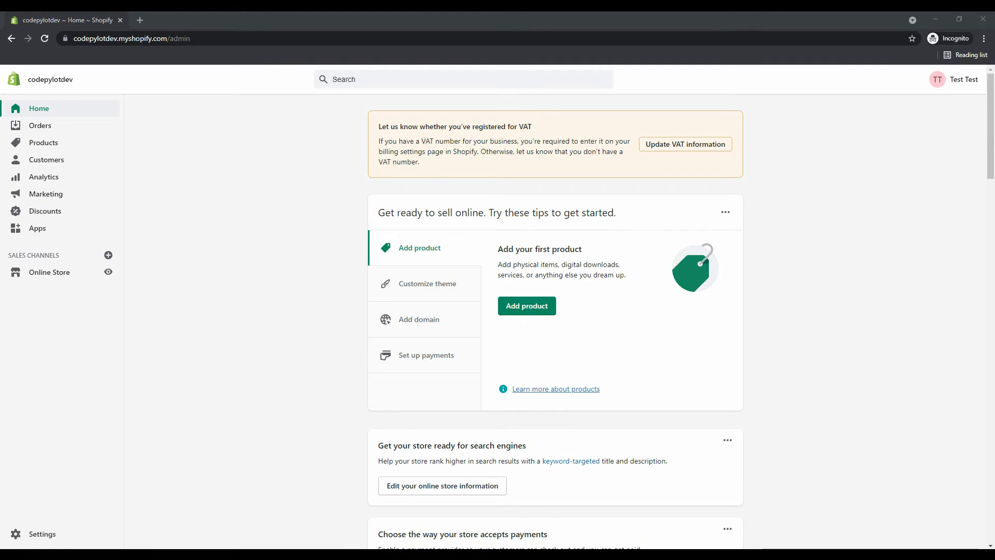
{"action": "left_click", "coordinate": [37, 229]}
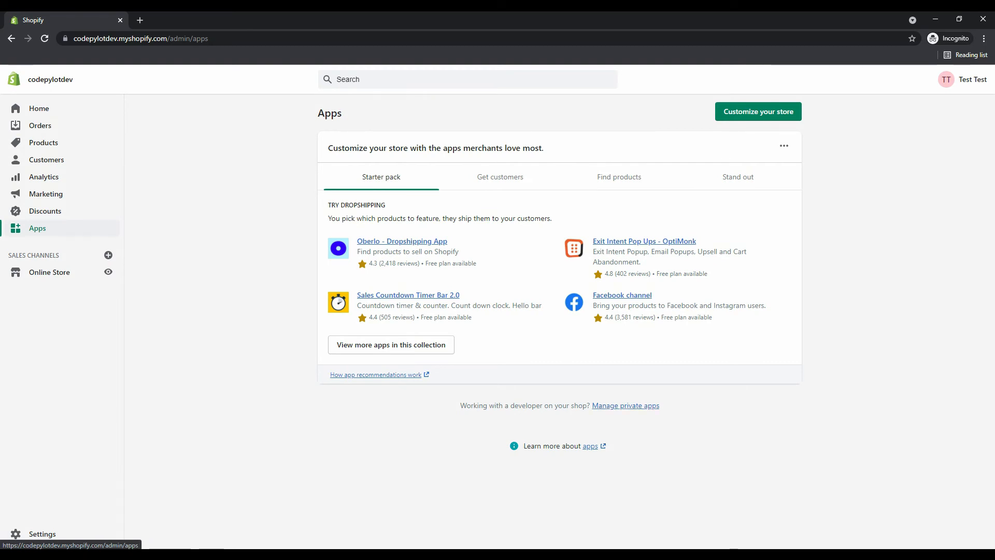
Enable private app development, accepting all three terms, and start a new private app.
{"action": "left_click", "coordinate": [626, 406]}
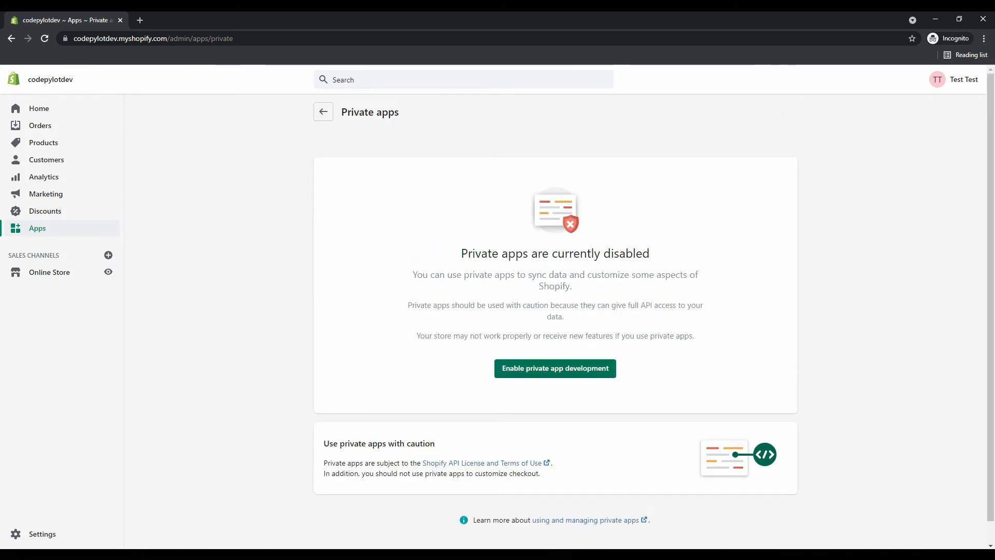
{"action": "left_click", "coordinate": [555, 368]}
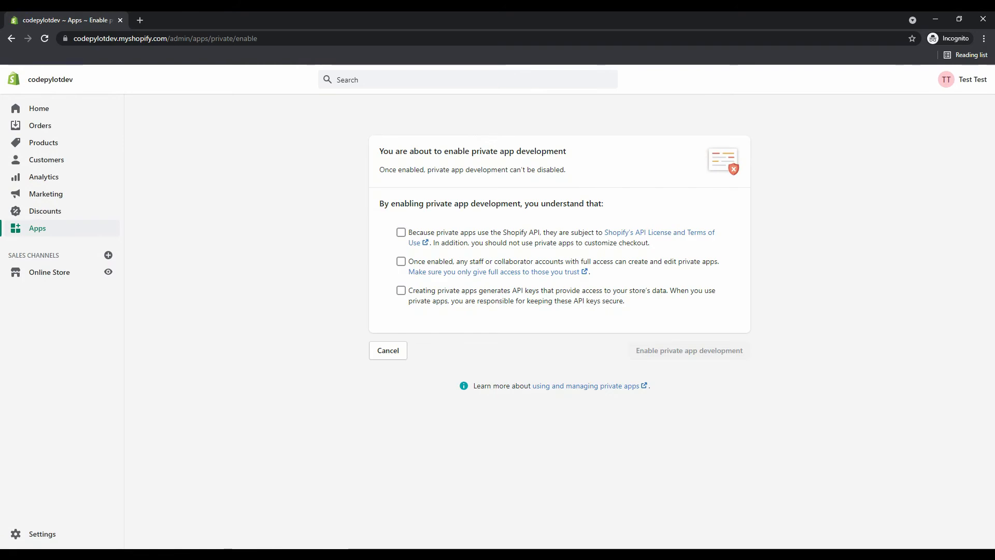
{"action": "left_click", "coordinate": [401, 232]}
{"action": "left_click", "coordinate": [401, 261]}
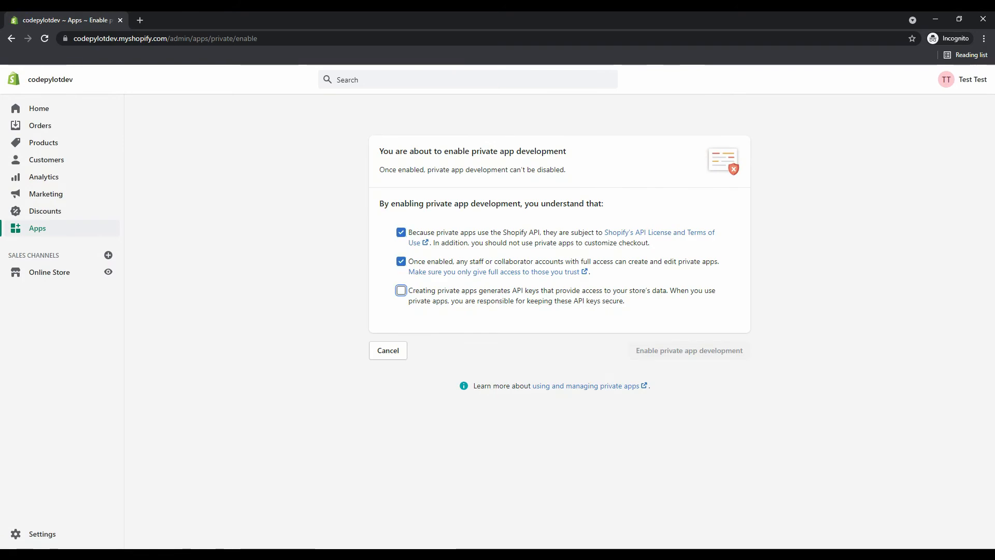
{"action": "left_click", "coordinate": [401, 290]}
{"action": "left_click", "coordinate": [690, 350]}
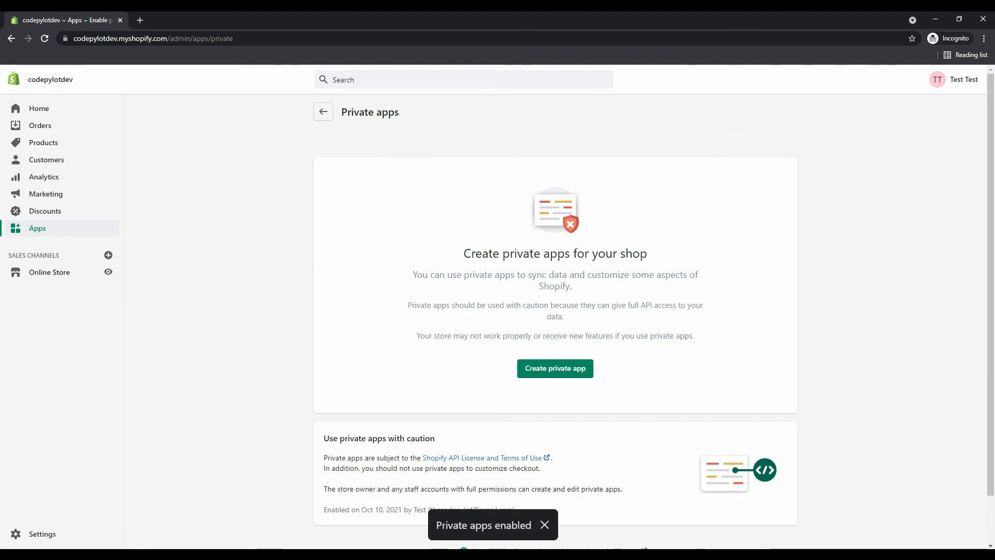
{"action": "scroll", "coordinate": [555, 316], "scroll_direction": "down", "scroll_amount": 1}
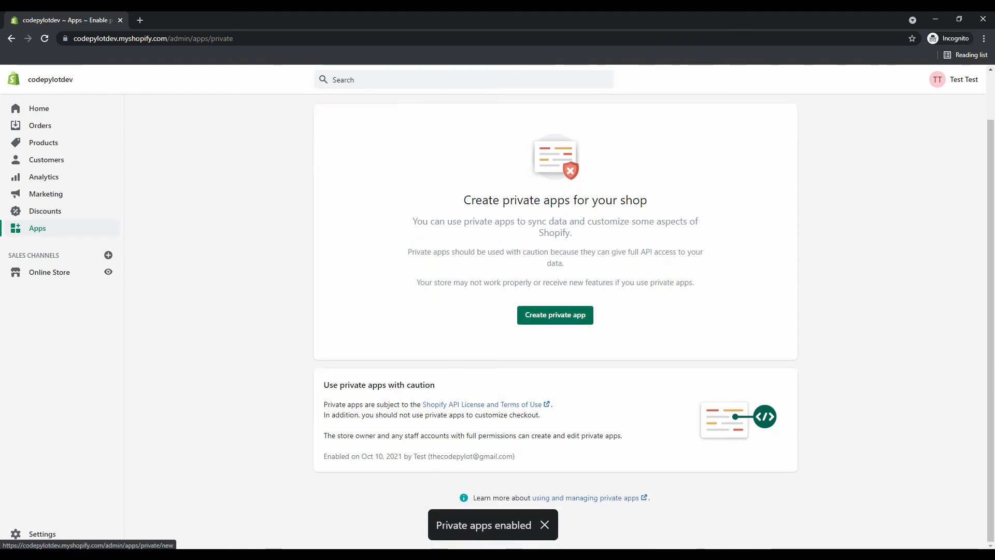
{"action": "left_click", "coordinate": [555, 315]}
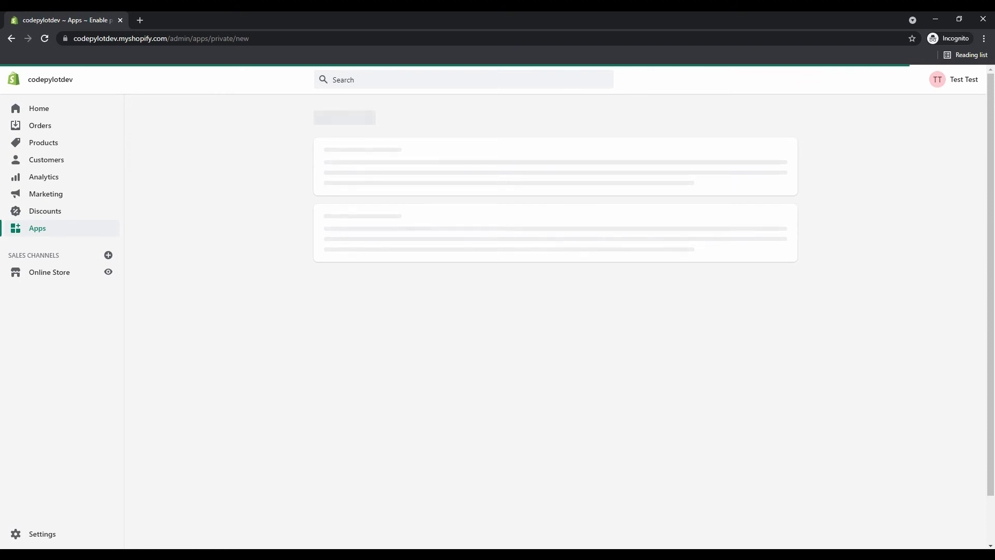
Dismiss the theme-developer notice banner on the create private app form.
{"action": "scroll", "coordinate": [556, 321], "scroll_direction": "down", "scroll_amount": 5}
{"action": "scroll", "coordinate": [556, 322], "scroll_direction": "up", "scroll_amount": 5}
{"action": "left_click", "coordinate": [783, 149]}
{"action": "scroll", "coordinate": [783, 148], "scroll_direction": "down", "scroll_amount": 2}
{"action": "scroll", "coordinate": [784, 149], "scroll_direction": "up", "scroll_amount": 2}
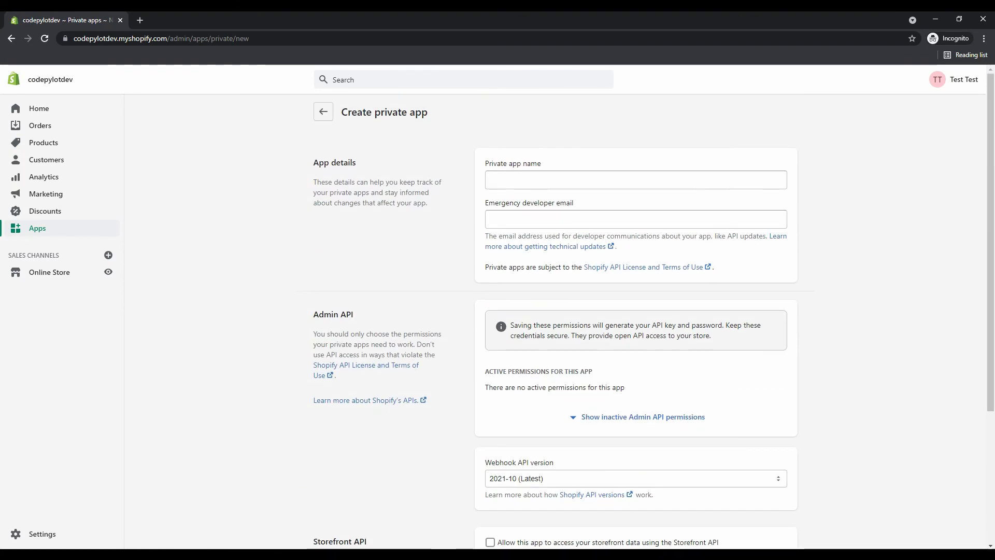
Enter 'ytshopify' as the private app name.
{"action": "left_click", "coordinate": [636, 180]}
{"action": "type", "text": "code"}
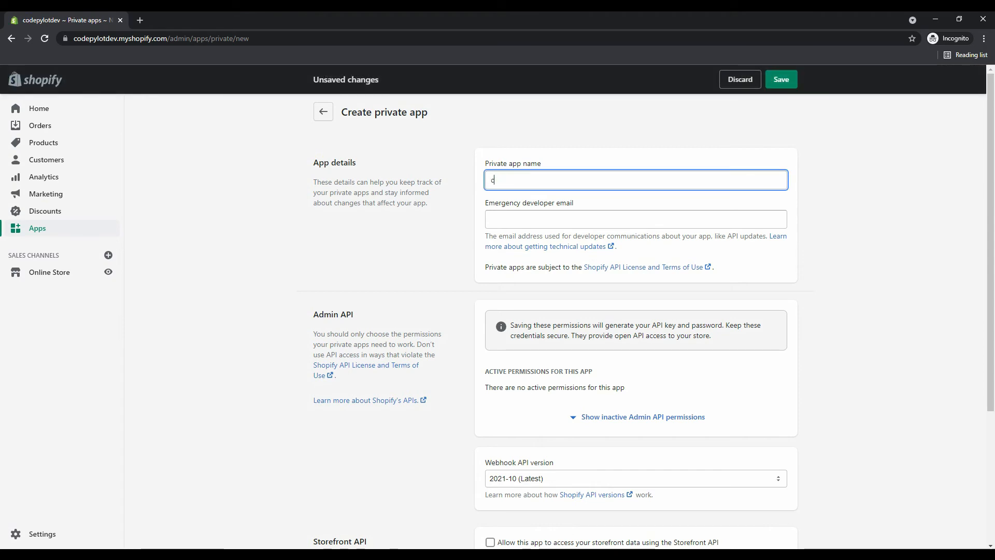
{"action": "key", "text": "BackSpace"}
{"action": "key", "text": "BackSpace"}
{"action": "key", "text": "BackSpace"}
{"action": "type", "text": "yty"}
{"action": "key", "text": "BackSpace"}
{"action": "key", "text": "BackSpace"}
{"action": "key", "text": "BackSpace"}
{"action": "type", "text": "ytshopify"}
{"action": "key", "text": "ctrl+a"}
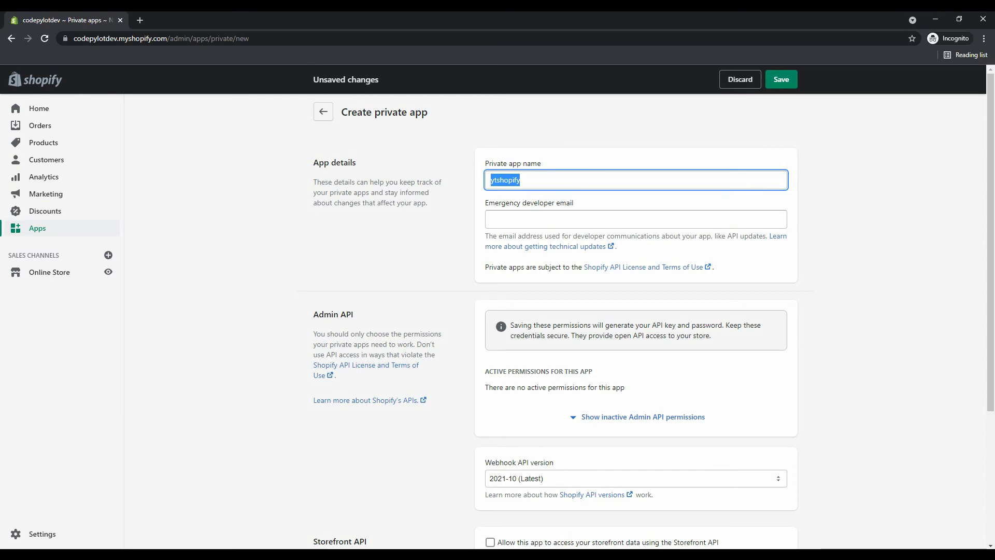
Fill in an address for the emergency developer email.
{"action": "key", "text": "Tab"}
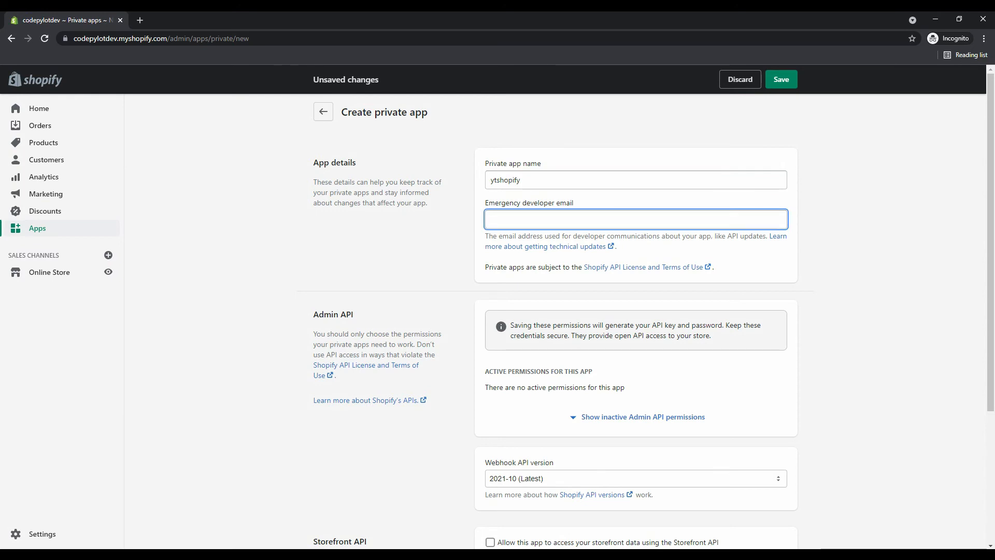
{"action": "type", "text": "sdlkfsjd@asd.asd"}
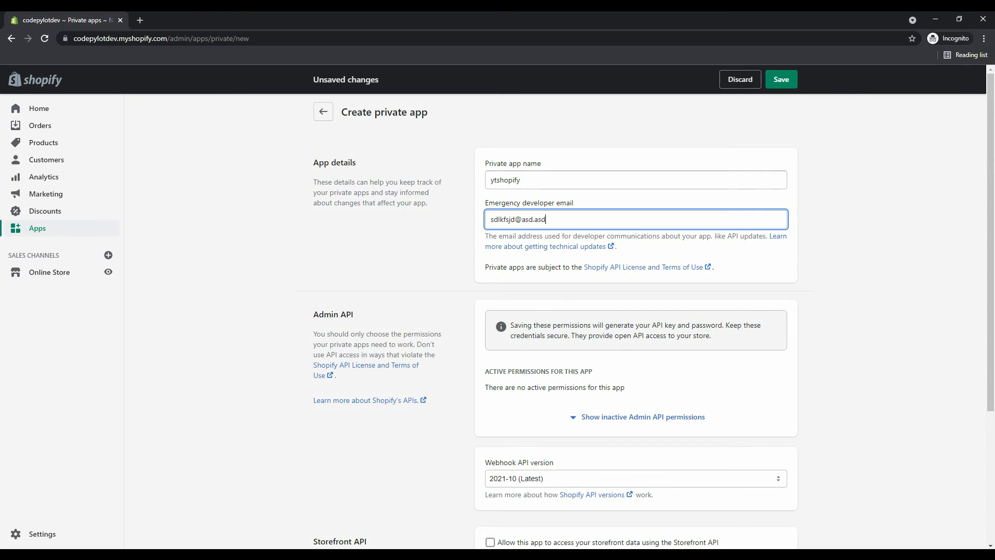
{"action": "scroll", "coordinate": [636, 229], "scroll_direction": "down", "scroll_amount": 4}
Expand the inactive Admin API permissions list and look through it.
{"action": "left_click", "coordinate": [639, 229]}
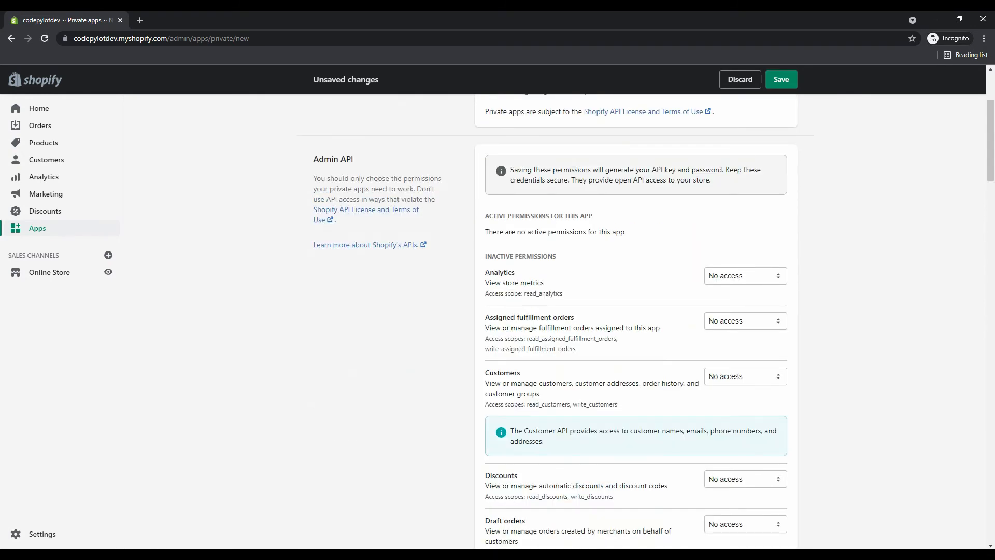
{"action": "scroll", "coordinate": [636, 321], "scroll_direction": "down", "scroll_amount": 5}
{"action": "scroll", "coordinate": [636, 321], "scroll_direction": "down", "scroll_amount": 6}
{"action": "scroll", "coordinate": [636, 322], "scroll_direction": "up", "scroll_amount": 5}
{"action": "scroll", "coordinate": [636, 322], "scroll_direction": "up", "scroll_amount": 5}
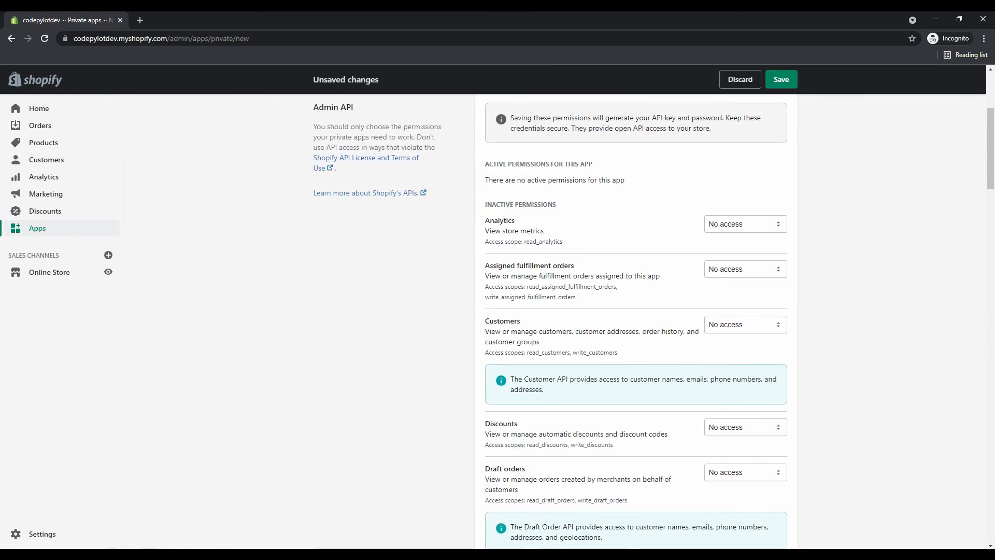
{"action": "scroll", "coordinate": [637, 321], "scroll_direction": "up", "scroll_amount": 3}
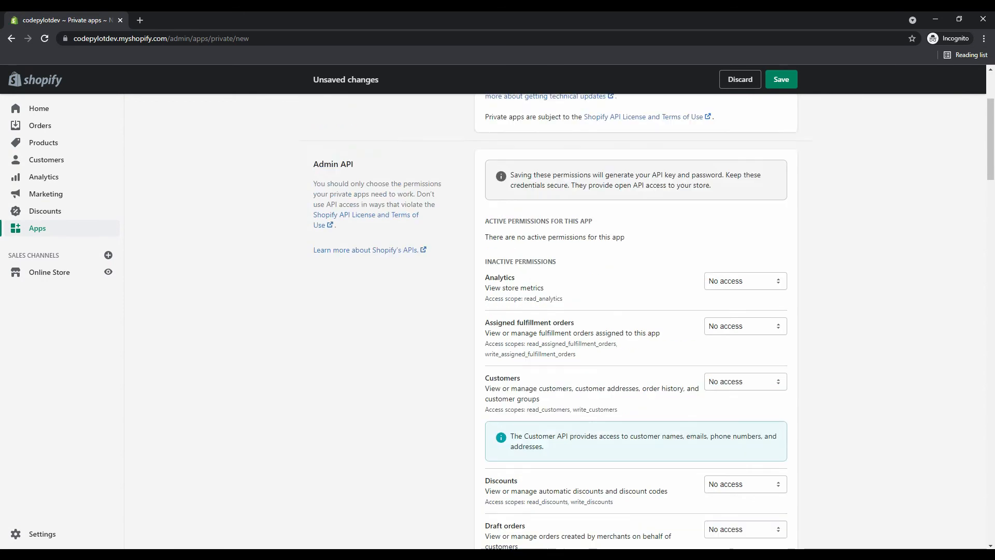
{"action": "scroll", "coordinate": [637, 322], "scroll_direction": "down", "scroll_amount": 4}
{"action": "scroll", "coordinate": [637, 322], "scroll_direction": "down", "scroll_amount": 8}
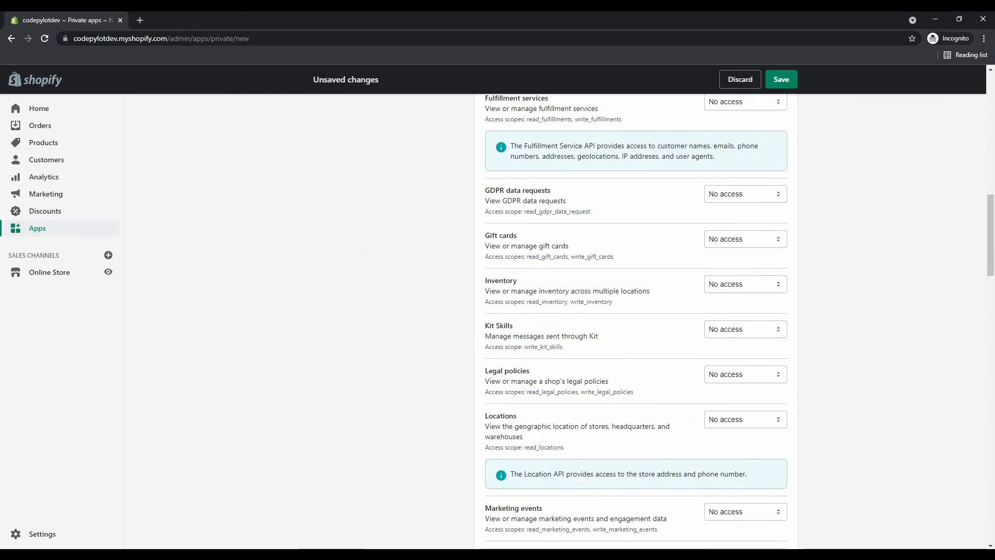
{"action": "scroll", "coordinate": [636, 322], "scroll_direction": "down", "scroll_amount": 9}
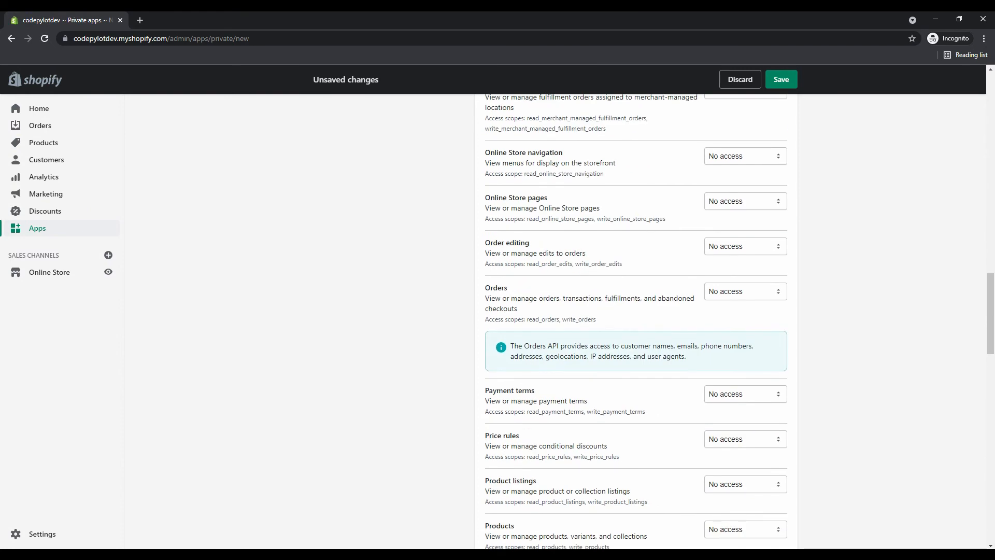
{"action": "scroll", "coordinate": [637, 322], "scroll_direction": "up", "scroll_amount": 9}
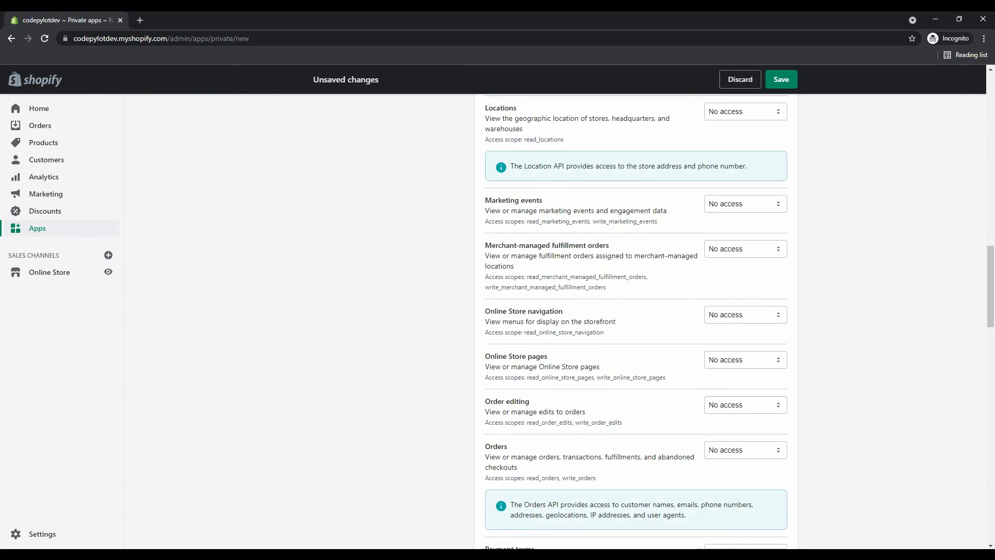
{"action": "scroll", "coordinate": [637, 322], "scroll_direction": "up", "scroll_amount": 4}
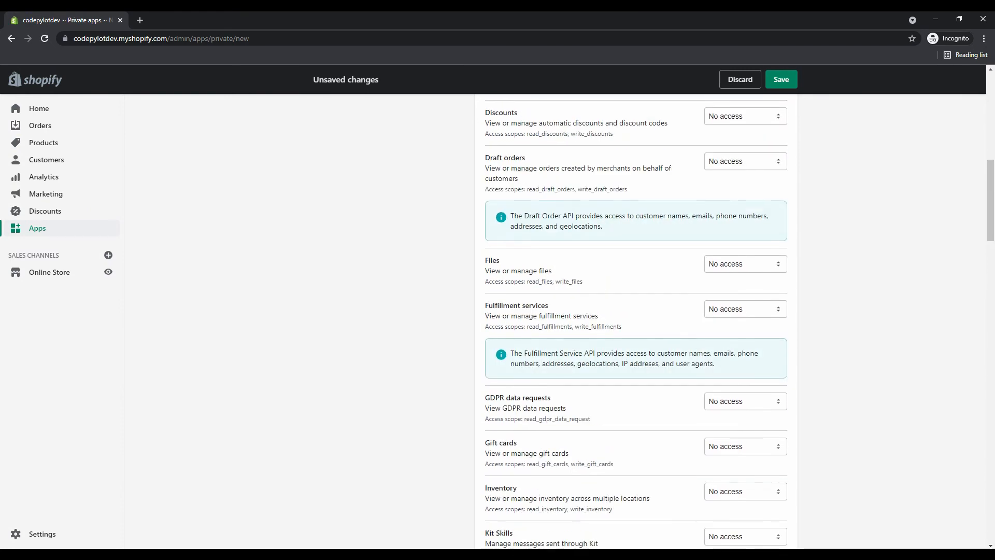
{"action": "scroll", "coordinate": [636, 322], "scroll_direction": "up", "scroll_amount": 2}
{"action": "scroll", "coordinate": [637, 322], "scroll_direction": "up", "scroll_amount": 4}
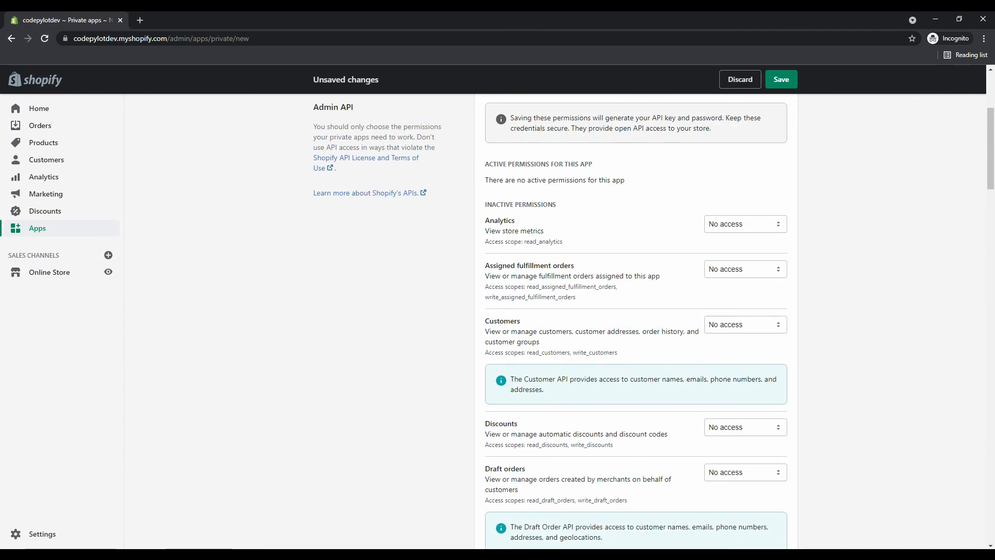
{"action": "scroll", "coordinate": [636, 321], "scroll_direction": "up", "scroll_amount": 2}
Give Analytics read access; Assigned fulfillment orders, Customers, Discounts, Draft orders and Files read and write.
{"action": "left_click", "coordinate": [746, 328]}
{"action": "left_click", "coordinate": [731, 350]}
{"action": "left_click", "coordinate": [745, 373]}
{"action": "left_click", "coordinate": [731, 405]}
{"action": "scroll", "coordinate": [636, 322], "scroll_direction": "down", "scroll_amount": 2}
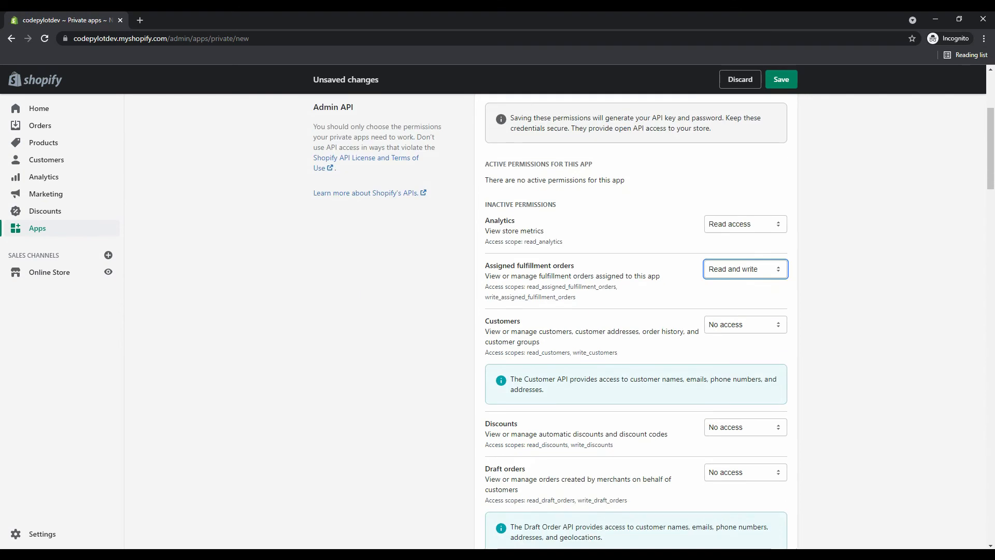
{"action": "left_click", "coordinate": [745, 324]}
{"action": "left_click", "coordinate": [734, 356]}
{"action": "scroll", "coordinate": [734, 356], "scroll_direction": "down", "scroll_amount": 3}
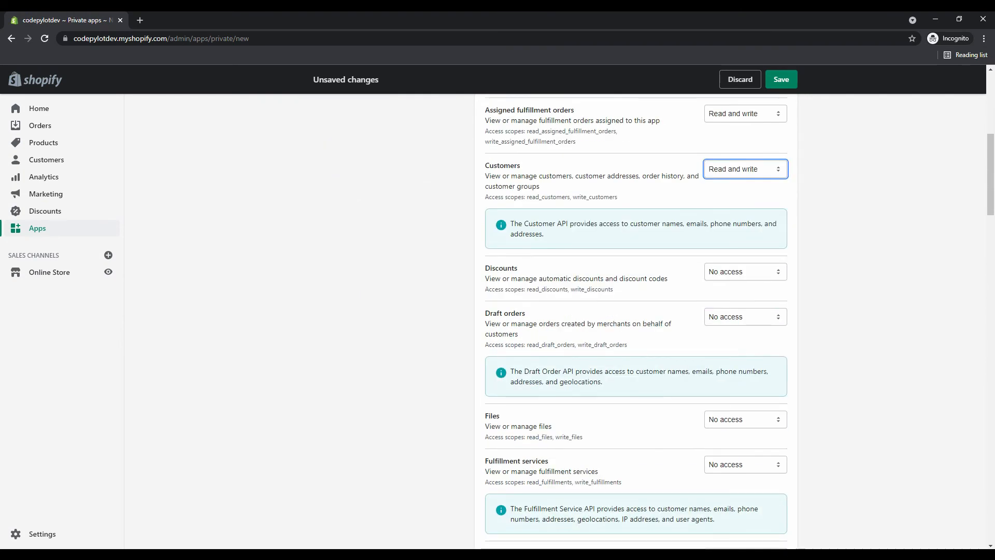
{"action": "left_click", "coordinate": [745, 272]}
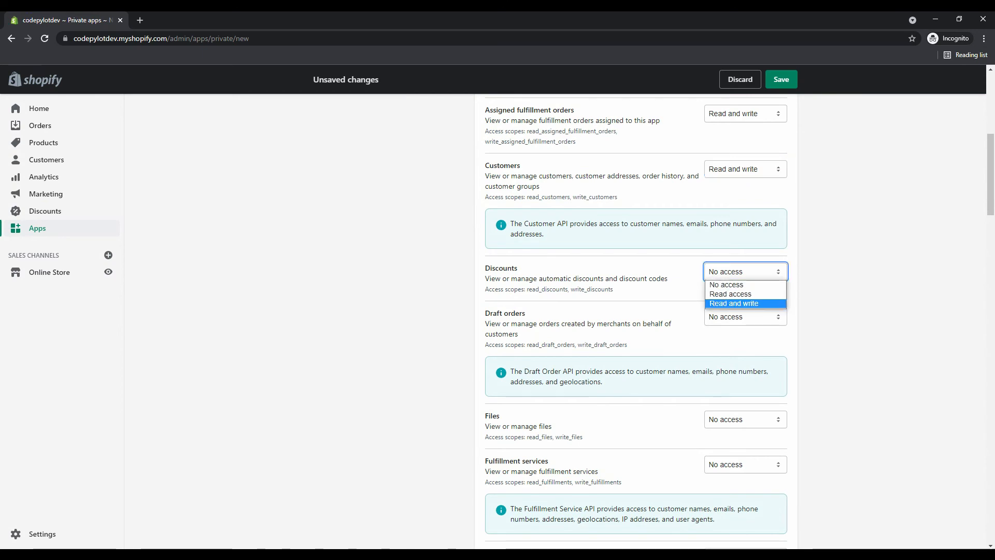
{"action": "left_click", "coordinate": [734, 304]}
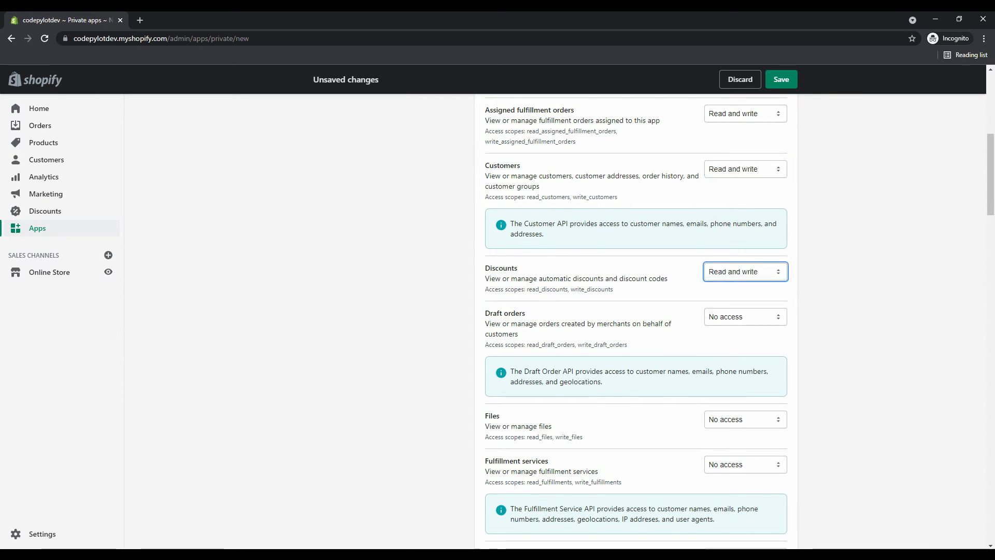
{"action": "scroll", "coordinate": [734, 304], "scroll_direction": "down", "scroll_amount": 3}
{"action": "left_click", "coordinate": [746, 161]}
{"action": "left_click", "coordinate": [734, 191]}
{"action": "left_click", "coordinate": [745, 264]}
{"action": "left_click", "coordinate": [734, 296]}
Set Fulfillment services through Locations: GDPR and Locations read, Kit Skills full, others read and write.
{"action": "scroll", "coordinate": [734, 295], "scroll_direction": "down", "scroll_amount": 3}
{"action": "left_click", "coordinate": [746, 153]}
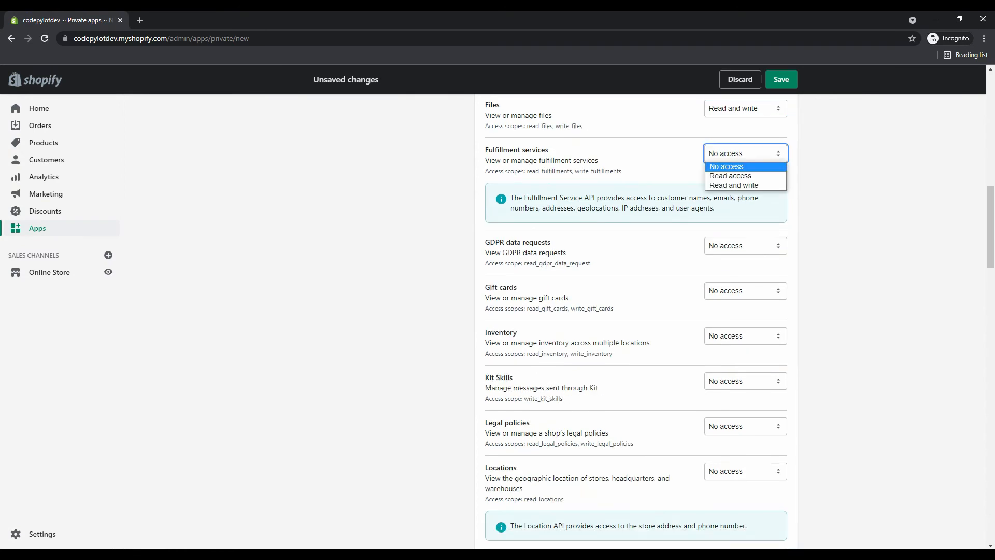
{"action": "left_click", "coordinate": [734, 184]}
{"action": "scroll", "coordinate": [734, 296], "scroll_direction": "down", "scroll_amount": 2}
{"action": "left_click", "coordinate": [745, 142]}
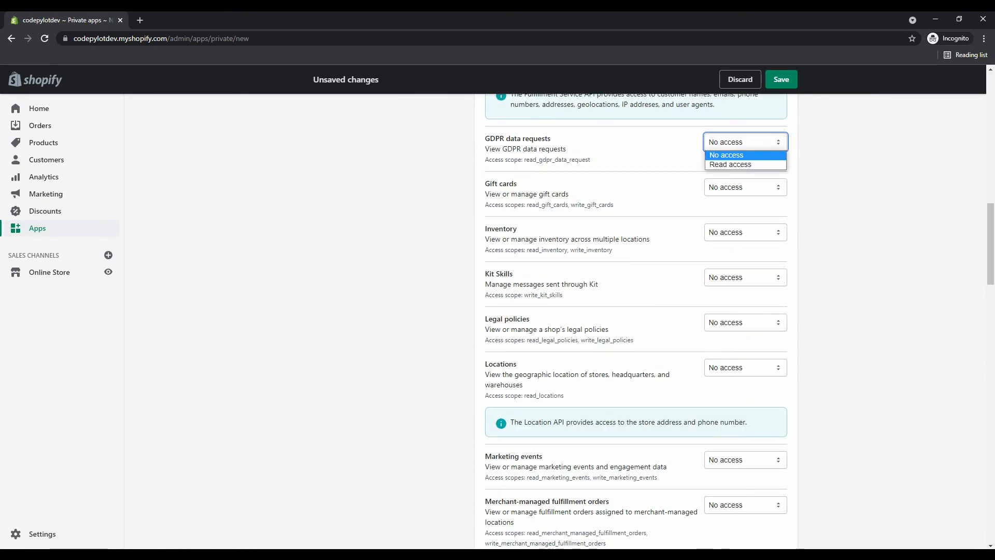
{"action": "left_click", "coordinate": [734, 162]}
{"action": "left_click", "coordinate": [746, 188]}
{"action": "left_click", "coordinate": [734, 219]}
{"action": "left_click", "coordinate": [745, 232]}
{"action": "left_click", "coordinate": [734, 264]}
{"action": "left_click", "coordinate": [746, 277]}
{"action": "left_click", "coordinate": [734, 299]}
{"action": "left_click", "coordinate": [745, 322]}
{"action": "left_click", "coordinate": [734, 354]}
{"action": "left_click", "coordinate": [745, 367]}
{"action": "left_click", "coordinate": [734, 390]}
Set Marketing events through Price rules to read and write, with Online Store navigation read-only.
{"action": "scroll", "coordinate": [734, 389], "scroll_direction": "down", "scroll_amount": 5}
{"action": "left_click", "coordinate": [746, 201]}
{"action": "left_click", "coordinate": [734, 232]}
{"action": "left_click", "coordinate": [746, 246]}
{"action": "left_click", "coordinate": [734, 277]}
{"action": "left_click", "coordinate": [745, 312]}
{"action": "left_click", "coordinate": [734, 334]}
{"action": "left_click", "coordinate": [734, 233]}
{"action": "left_click", "coordinate": [746, 247]}
{"action": "left_click", "coordinate": [734, 278]}
{"action": "left_click", "coordinate": [746, 291]}
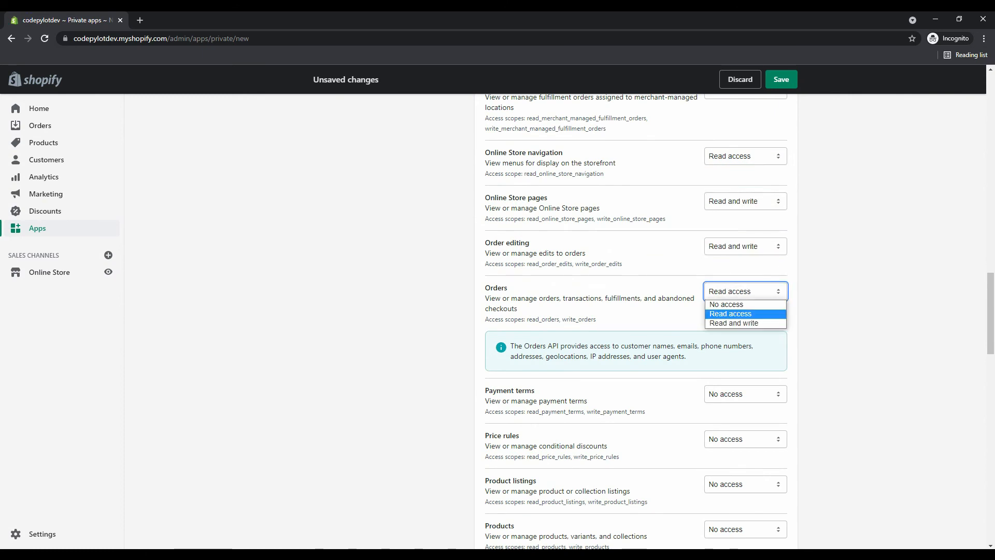
{"action": "left_click", "coordinate": [734, 323]}
{"action": "scroll", "coordinate": [734, 323], "scroll_direction": "down", "scroll_amount": 5}
{"action": "scroll", "coordinate": [734, 260], "scroll_direction": "up", "scroll_amount": 1}
{"action": "left_click", "coordinate": [746, 187]}
{"action": "left_click", "coordinate": [734, 218]}
{"action": "left_click", "coordinate": [745, 232]}
{"action": "left_click", "coordinate": [734, 264]}
Give Product listings through Shop locale read and write; payments accounts, bank accounts and disputes read.
{"action": "scroll", "coordinate": [734, 264], "scroll_direction": "up", "scroll_amount": 3}
{"action": "scroll", "coordinate": [734, 264], "scroll_direction": "down", "scroll_amount": 3}
{"action": "left_click", "coordinate": [746, 277]}
{"action": "left_click", "coordinate": [734, 308]}
{"action": "left_click", "coordinate": [745, 322]}
{"action": "left_click", "coordinate": [734, 243]}
{"action": "left_click", "coordinate": [746, 256]}
{"action": "left_click", "coordinate": [734, 288]}
{"action": "left_click", "coordinate": [746, 301]}
{"action": "left_click", "coordinate": [734, 333]}
{"action": "scroll", "coordinate": [734, 333], "scroll_direction": "down", "scroll_amount": 4}
{"action": "left_click", "coordinate": [745, 149]}
{"action": "left_click", "coordinate": [734, 182]}
{"action": "left_click", "coordinate": [730, 310]}
{"action": "left_click", "coordinate": [746, 333]}
Give Shopify Payments payouts read access; Store content, Themes, Third-party fulfillment orders, Translations read and write.
{"action": "left_click", "coordinate": [730, 355]}
{"action": "scroll", "coordinate": [731, 355], "scroll_direction": "down", "scroll_amount": 2}
{"action": "left_click", "coordinate": [746, 274]}
{"action": "left_click", "coordinate": [730, 296]}
{"action": "left_click", "coordinate": [745, 319]}
{"action": "left_click", "coordinate": [730, 341]}
{"action": "left_click", "coordinate": [745, 249]}
{"action": "left_click", "coordinate": [735, 284]}
{"action": "left_click", "coordinate": [745, 367]}
{"action": "left_click", "coordinate": [734, 402]}
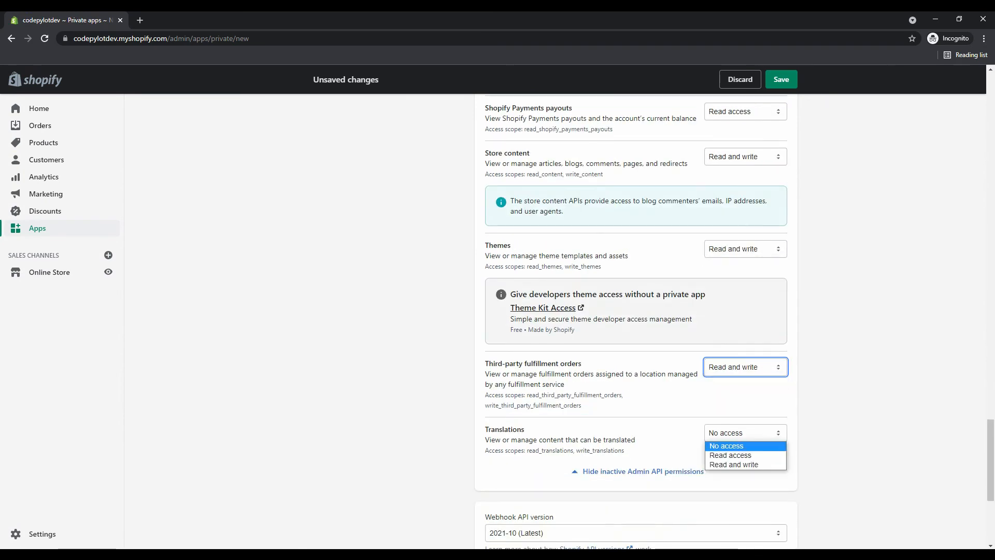
{"action": "left_click", "coordinate": [745, 433]}
{"action": "left_click", "coordinate": [734, 467]}
{"action": "scroll", "coordinate": [734, 468], "scroll_direction": "down", "scroll_amount": 5}
{"action": "scroll", "coordinate": [643, 321], "scroll_direction": "up", "scroll_amount": 1}
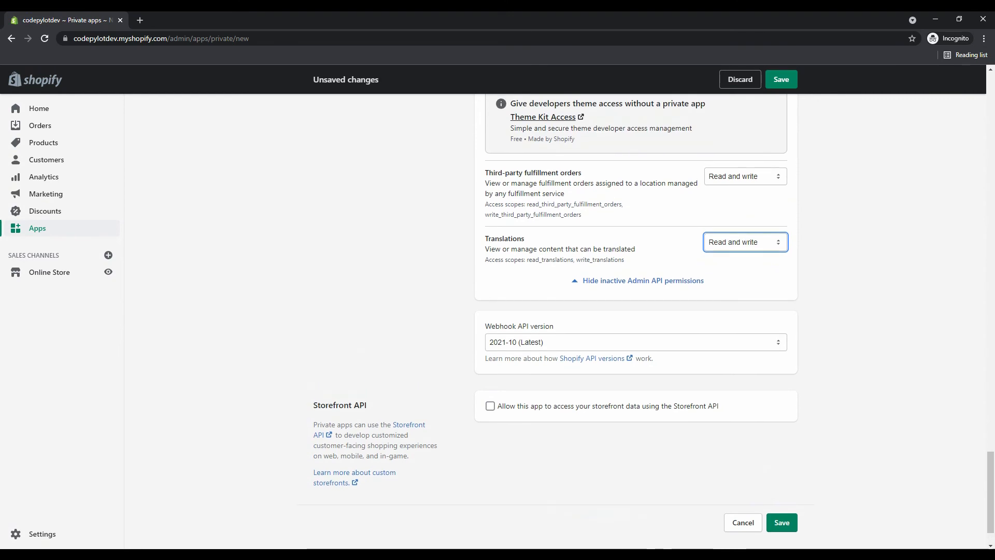
{"action": "left_click_drag", "start_coordinate": [612, 326], "coordinate": [456, 306]}
{"action": "left_click", "coordinate": [457, 305]}
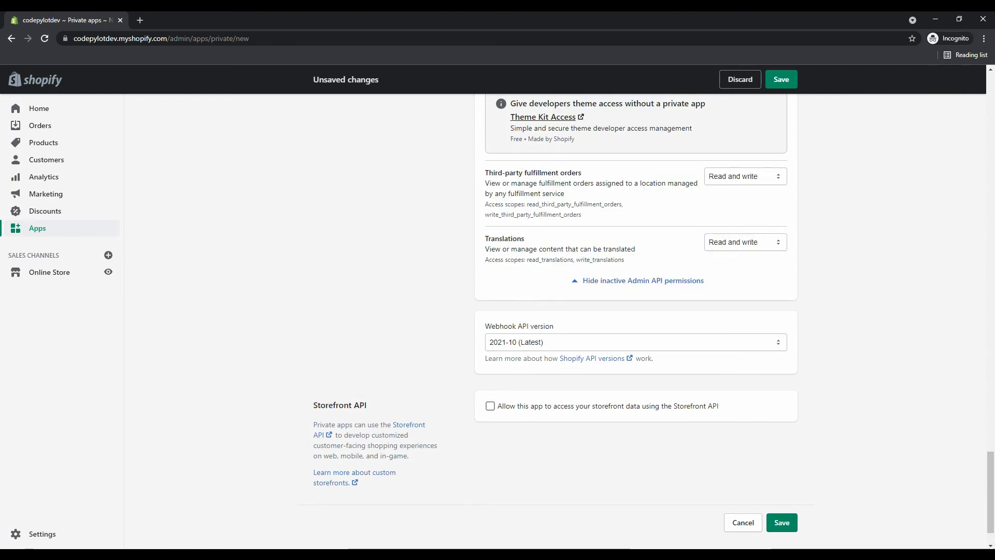
Keep the webhook API version at 2021-10 (Latest).
{"action": "left_click", "coordinate": [635, 342]}
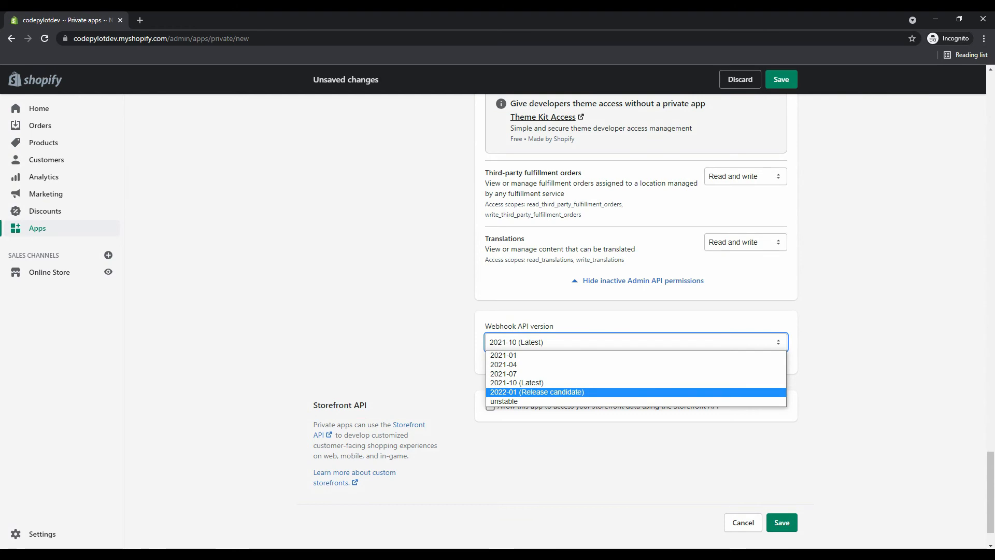
{"action": "left_click", "coordinate": [518, 383]}
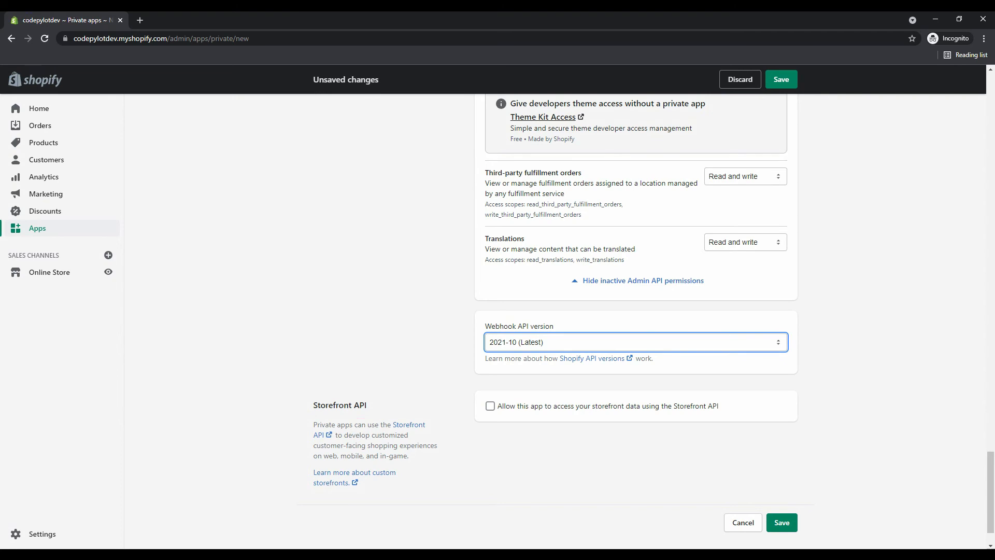
{"action": "scroll", "coordinate": [636, 317], "scroll_direction": "down", "scroll_amount": 1}
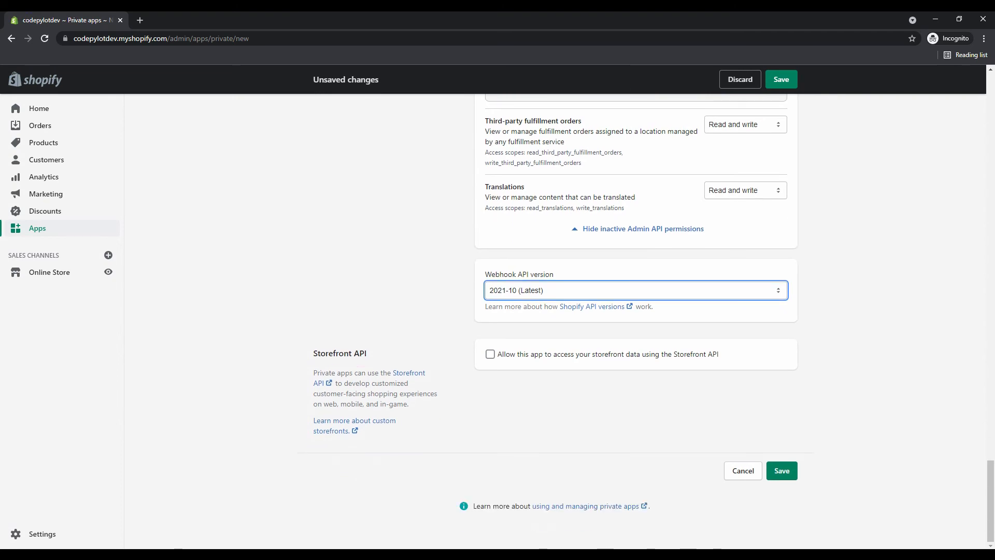
Enable Storefront API with product tags, inventory, in-store pickup and customer tags read permissions.
{"action": "left_click", "coordinate": [490, 354]}
{"action": "scroll", "coordinate": [637, 316], "scroll_direction": "down", "scroll_amount": 4}
{"action": "left_click", "coordinate": [505, 267]}
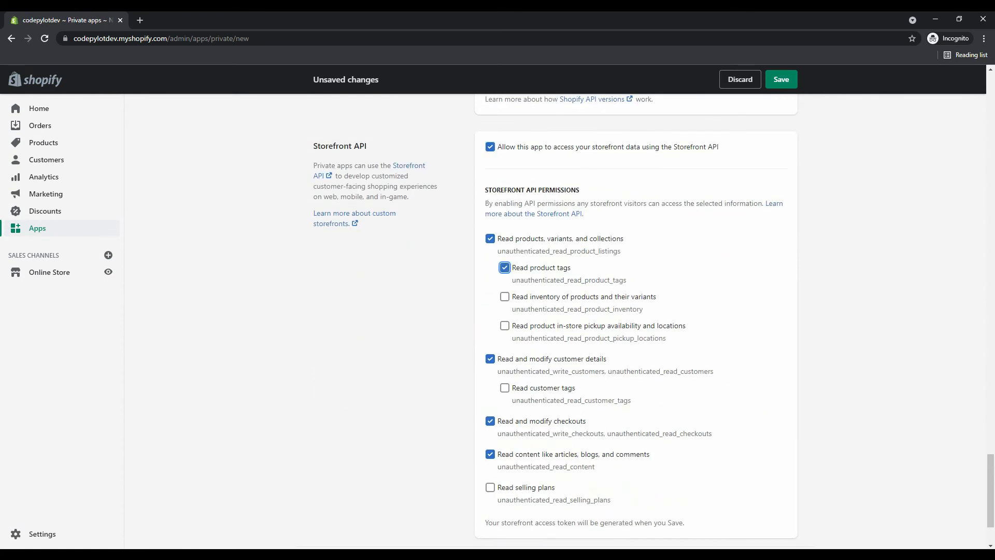
{"action": "left_click", "coordinate": [505, 325]}
{"action": "left_click", "coordinate": [505, 297]}
{"action": "left_click", "coordinate": [505, 388]}
Save the ytshopify private app and confirm Create app in the confirmation dialog.
{"action": "left_click", "coordinate": [490, 487]}
{"action": "scroll", "coordinate": [489, 487], "scroll_direction": "down", "scroll_amount": 2}
{"action": "left_click", "coordinate": [782, 475]}
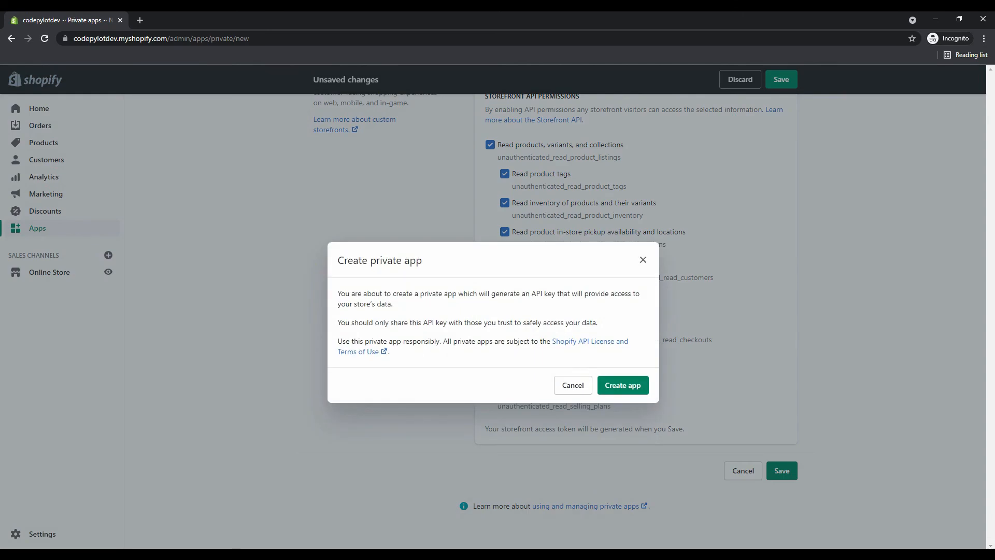
{"action": "left_click", "coordinate": [623, 385]}
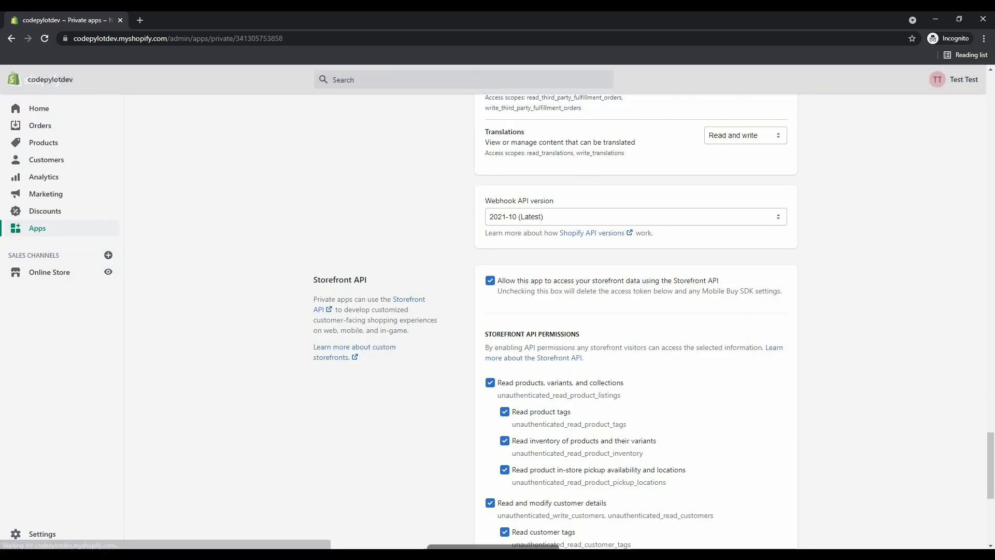
Highlight the Admin API key, the password, and the API key inside the example URL.
{"action": "scroll", "coordinate": [555, 322], "scroll_direction": "up", "scroll_amount": 4}
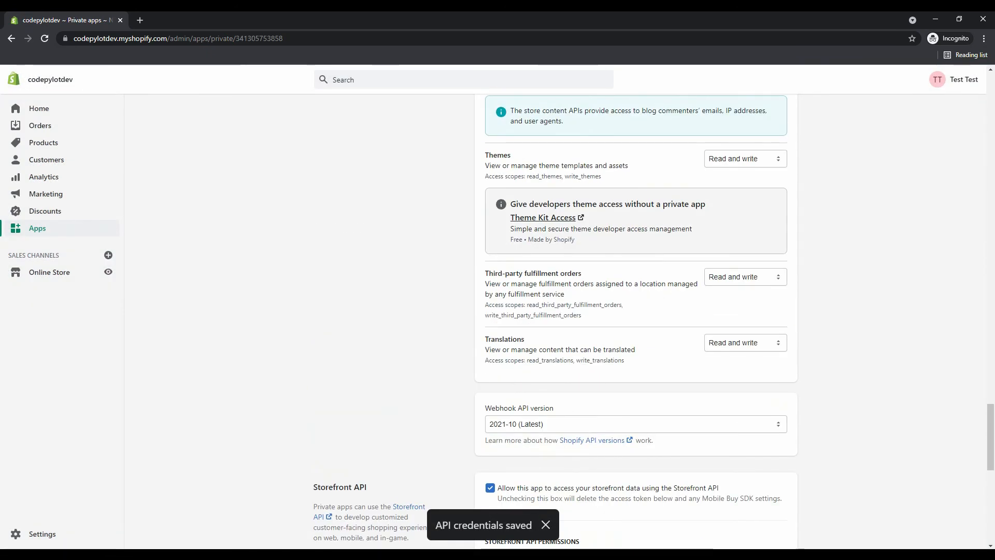
{"action": "scroll", "coordinate": [555, 322], "scroll_direction": "down", "scroll_amount": 4}
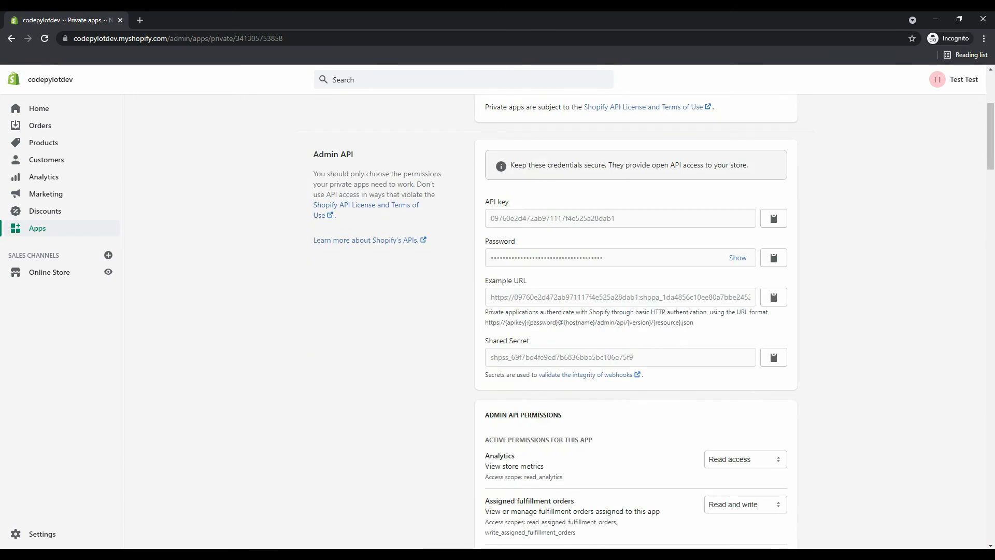
{"action": "left_click_drag", "start_coordinate": [485, 202], "coordinate": [506, 202]}
{"action": "left_click", "coordinate": [506, 202]}
{"action": "left_click_drag", "start_coordinate": [485, 241], "coordinate": [515, 241]}
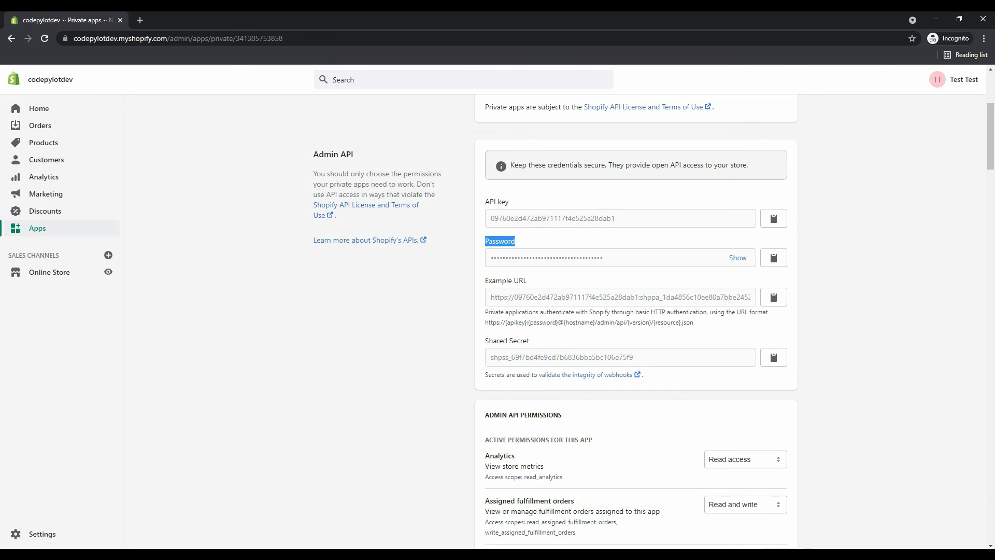
{"action": "left_click", "coordinate": [515, 241]}
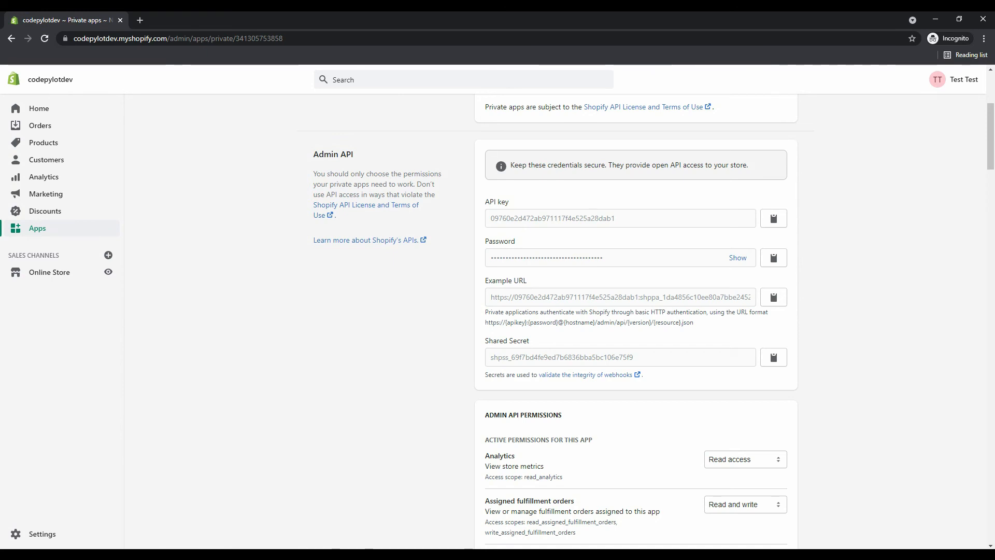
{"action": "left_click_drag", "start_coordinate": [515, 297], "coordinate": [639, 297]}
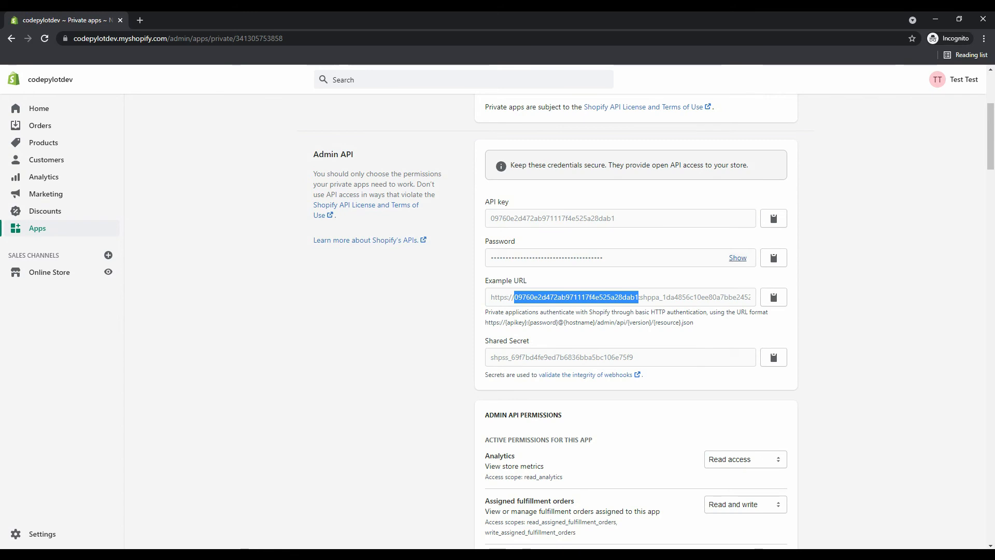
Reveal the app password and pick out the password and store address in the example URL.
{"action": "left_click", "coordinate": [738, 258]}
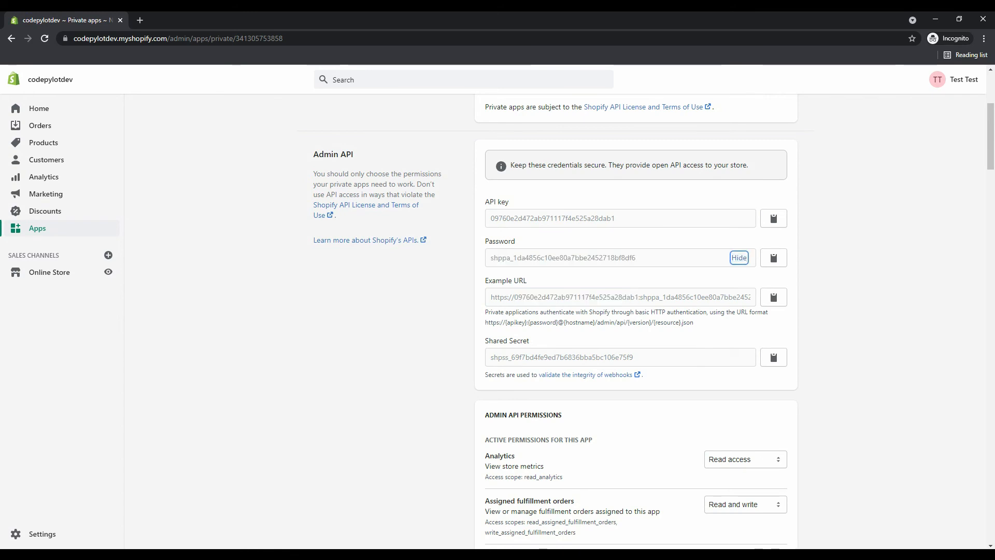
{"action": "left_click_drag", "start_coordinate": [512, 297], "coordinate": [544, 297]}
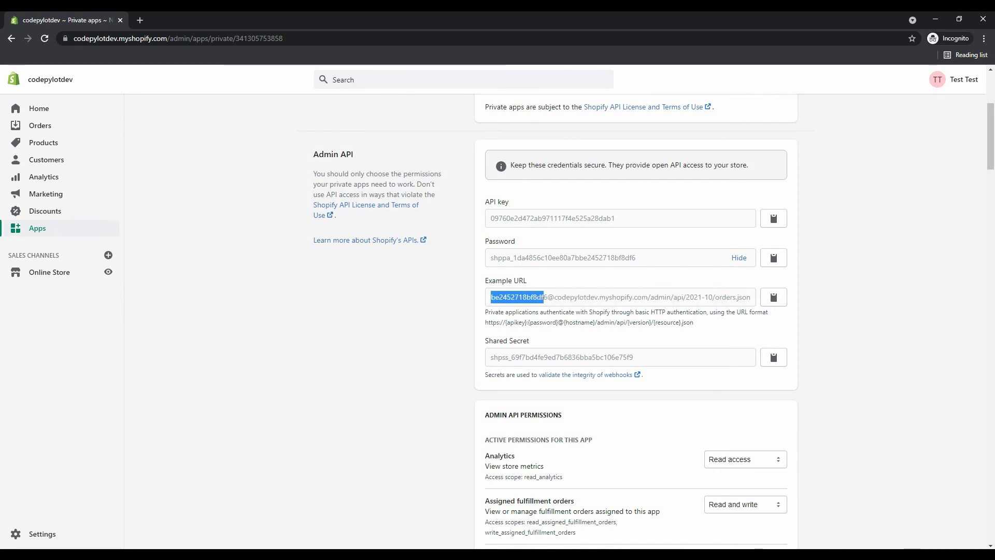
{"action": "left_click", "coordinate": [548, 297]}
{"action": "left_click_drag", "start_coordinate": [548, 297], "coordinate": [486, 297]}
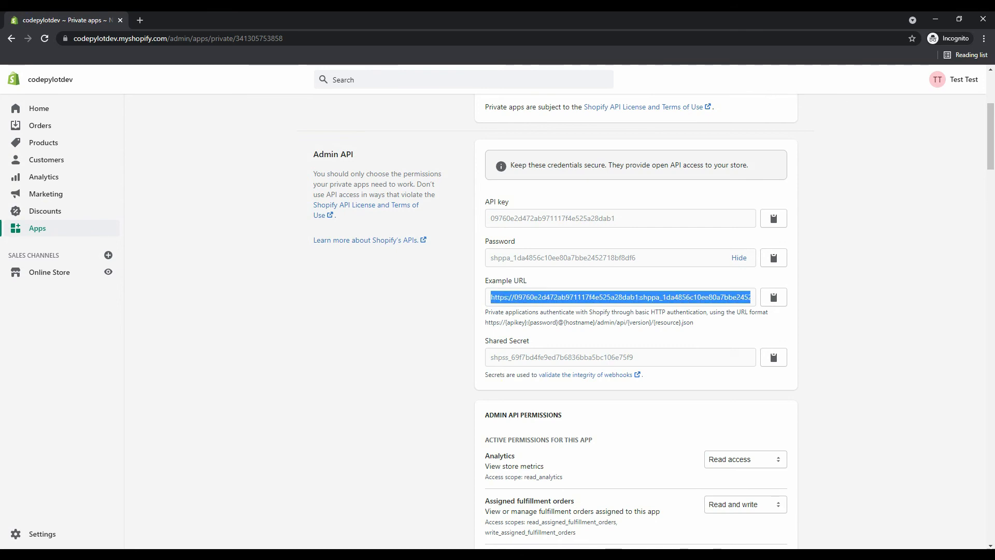
{"action": "left_click", "coordinate": [490, 297]}
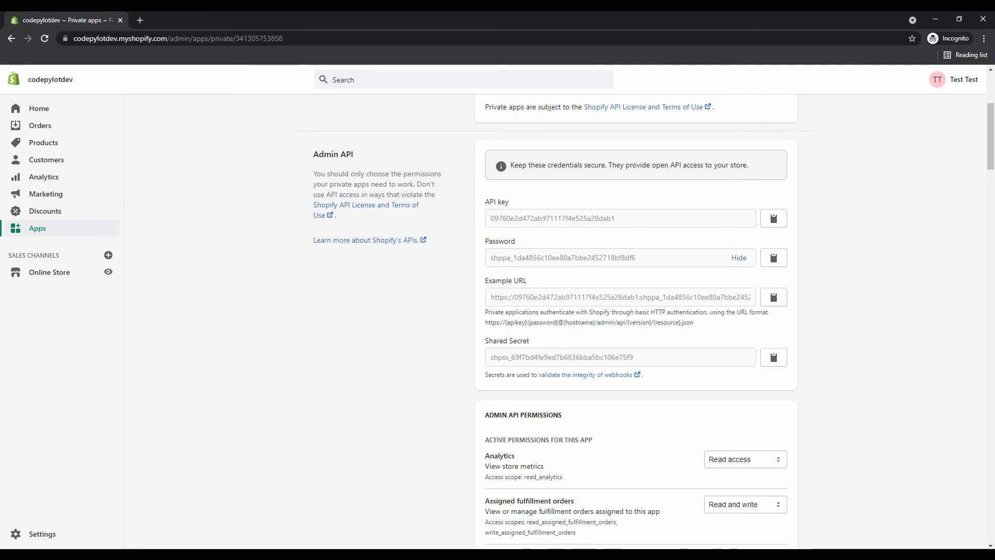
{"action": "left_click_drag", "start_coordinate": [752, 297], "coordinate": [488, 297]}
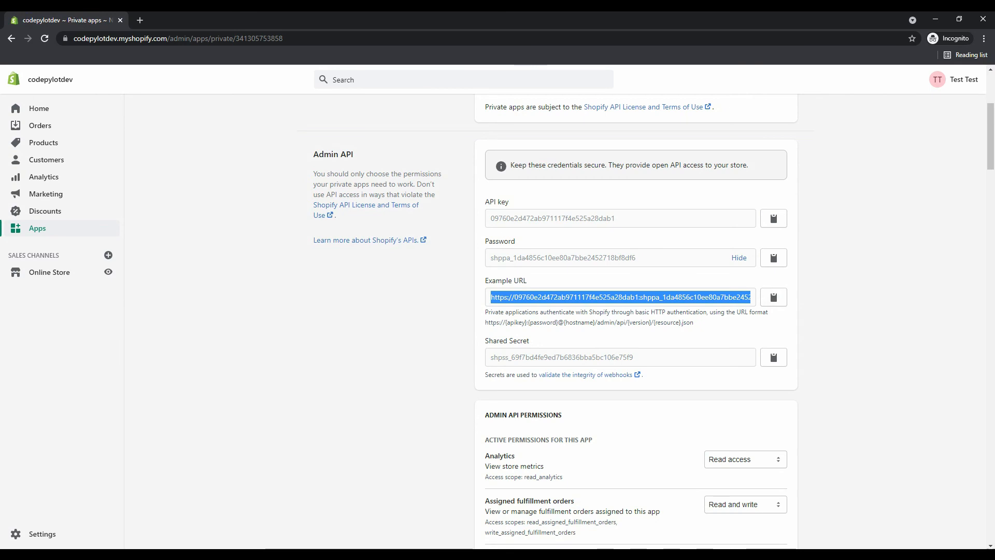
{"action": "left_click", "coordinate": [746, 297]}
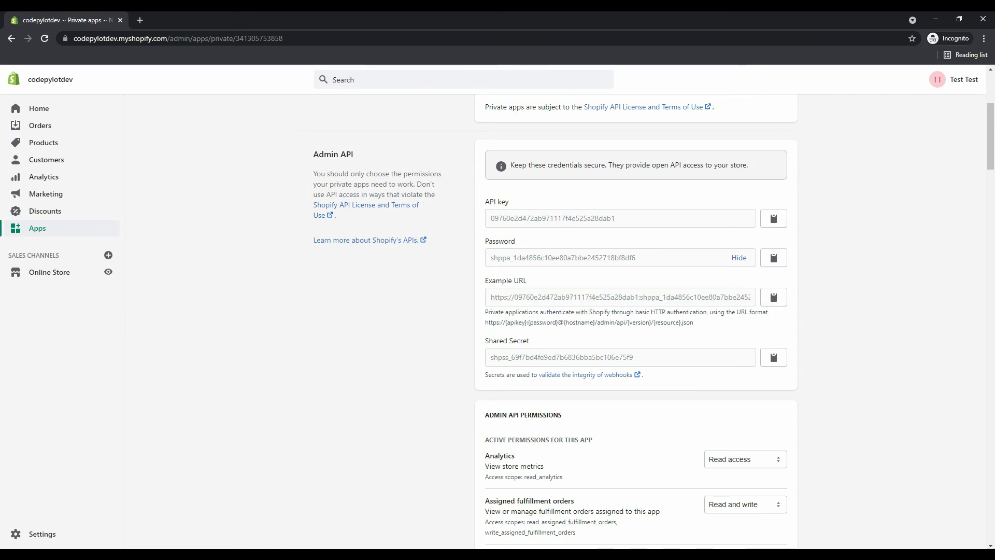
{"action": "left_click_drag", "start_coordinate": [517, 297], "coordinate": [552, 297]}
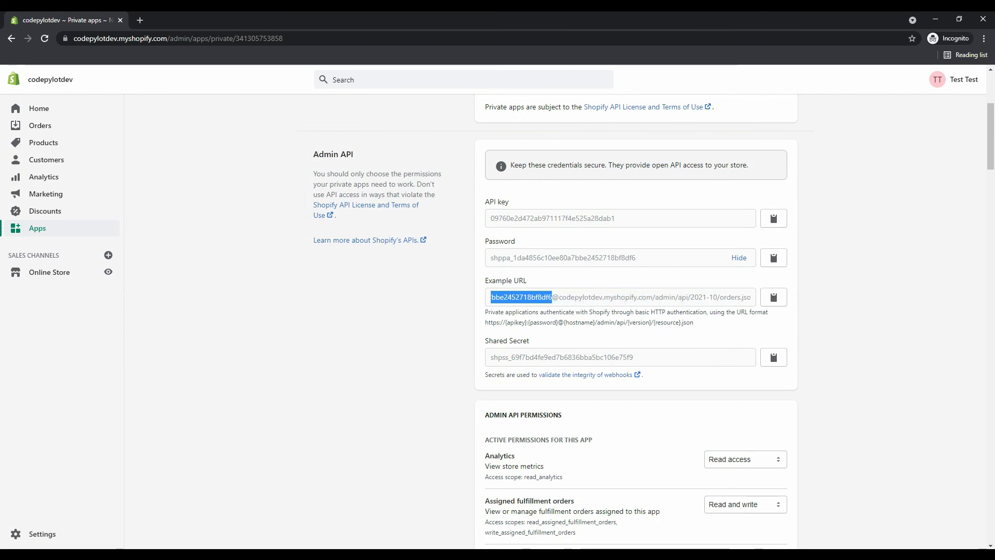
Select the ytshopify private app's full Admin API password value for copying as the access token.
{"action": "triple_click", "coordinate": [621, 297]}
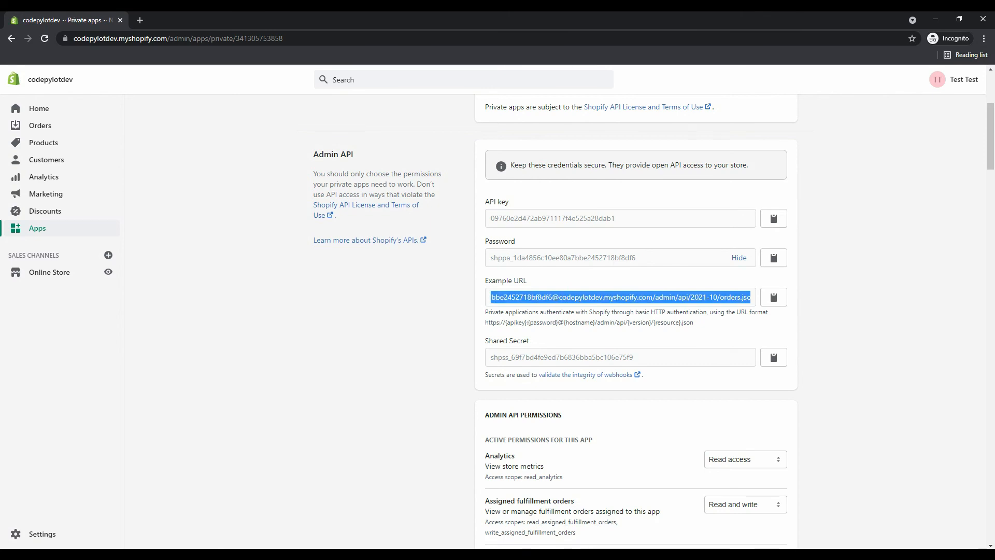
{"action": "left_click", "coordinate": [393, 306]}
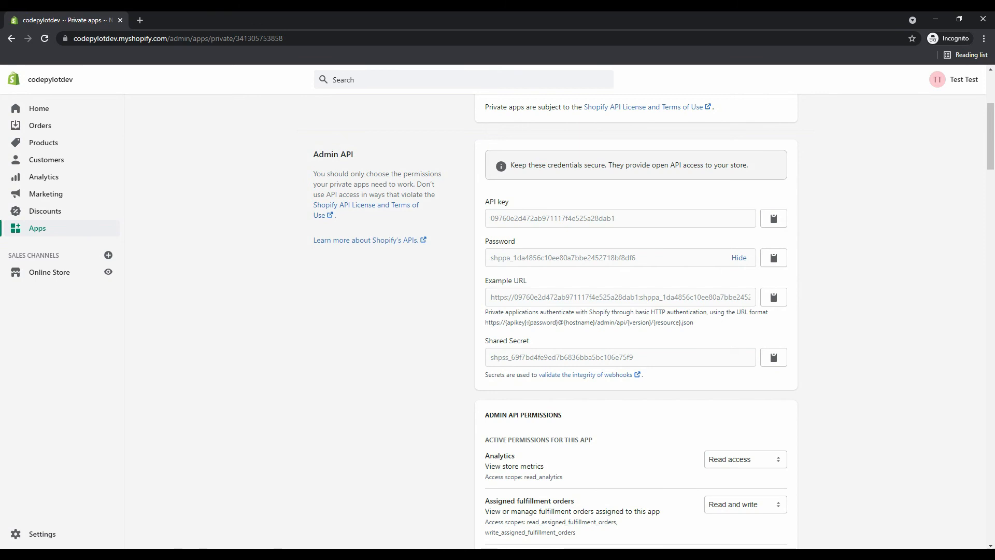
{"action": "left_click_drag", "start_coordinate": [636, 257], "coordinate": [490, 257]}
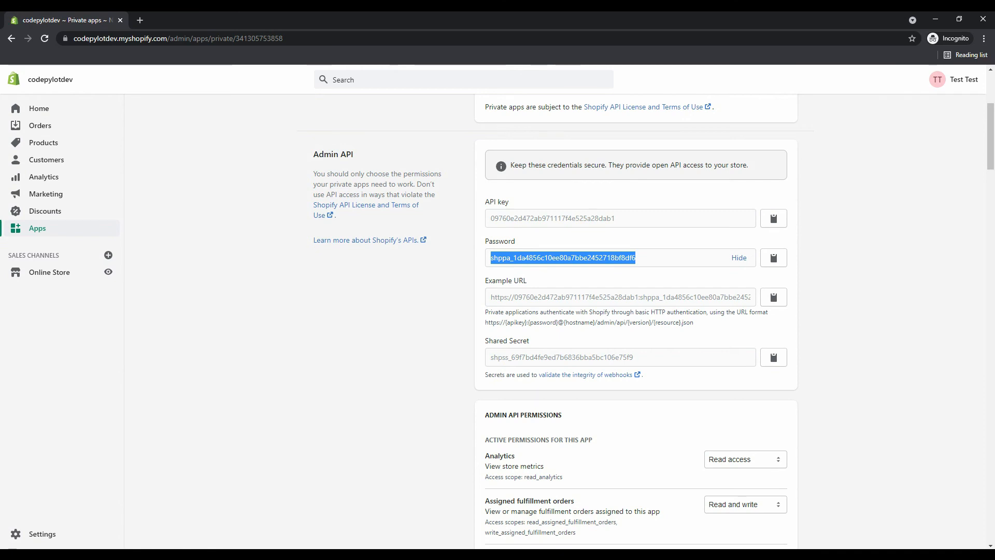
{"action": "left_click", "coordinate": [490, 258]}
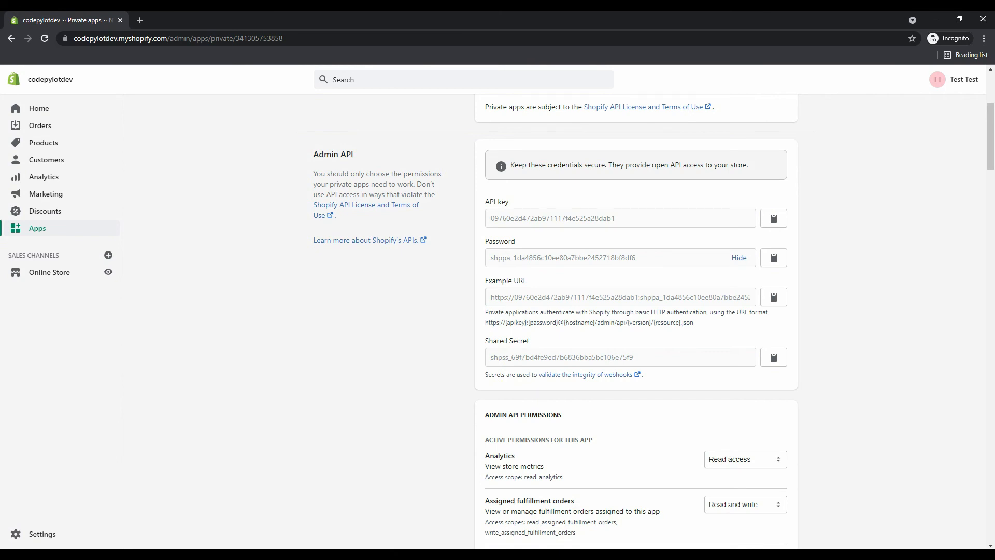
{"action": "left_click_drag", "start_coordinate": [636, 258], "coordinate": [490, 257]}
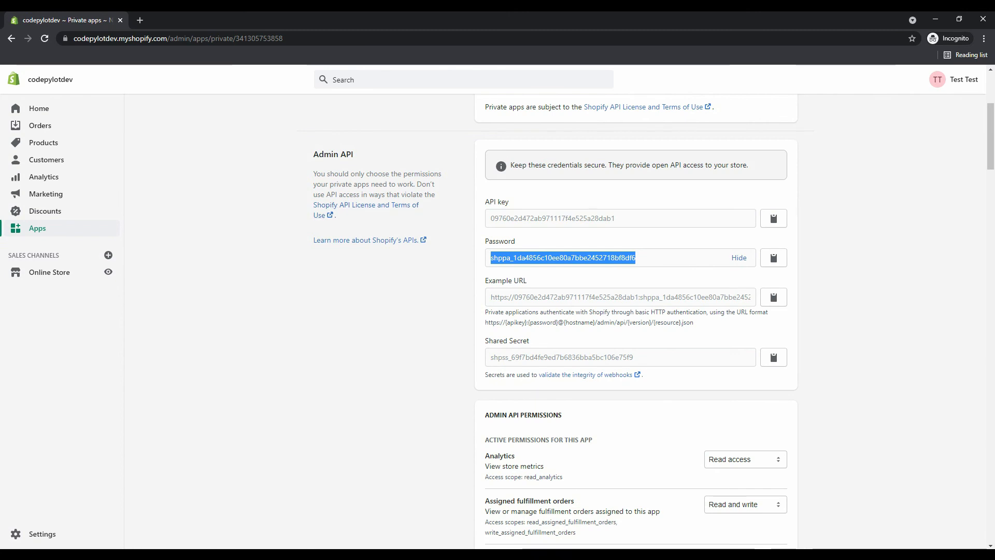
{"action": "double_click", "coordinate": [552, 219]}
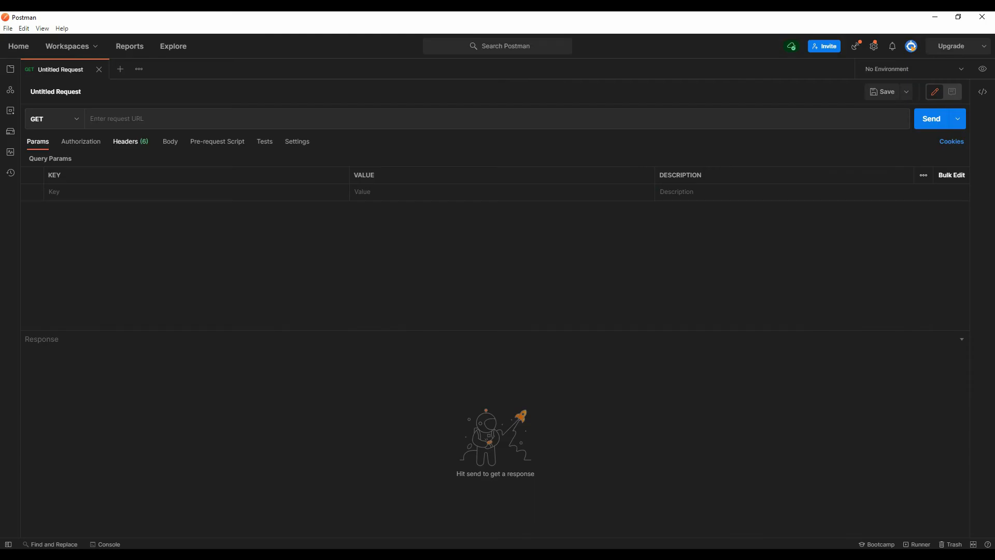
Add a request header with the key X-Shopify-Access-Token.
{"action": "left_click", "coordinate": [127, 141]}
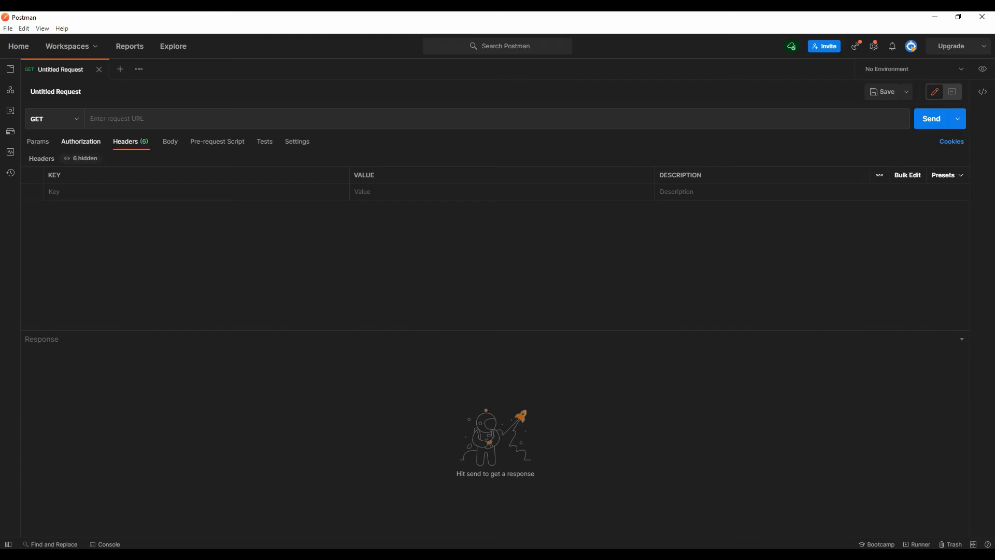
{"action": "left_click", "coordinate": [67, 192]}
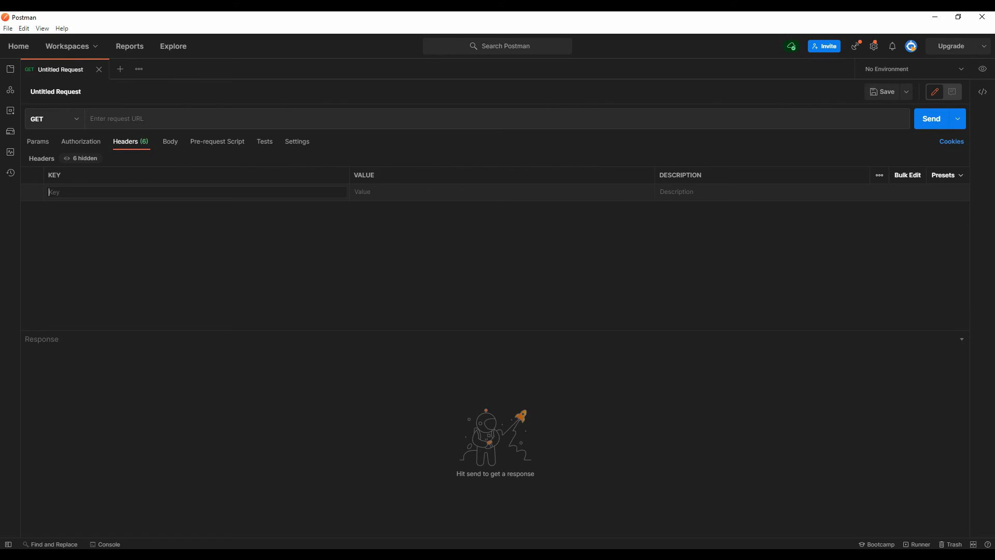
{"action": "type", "text": "X-Shopify-Access-Token"}
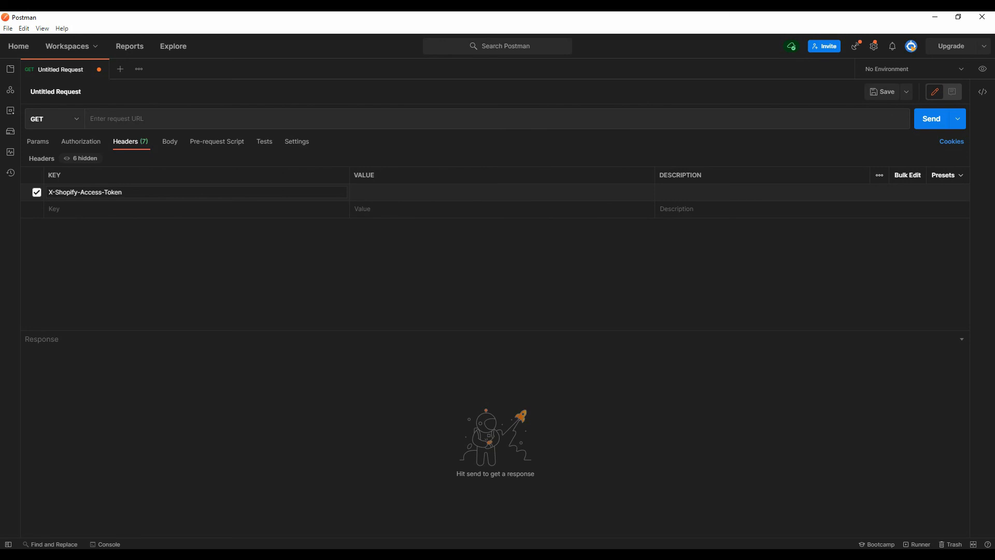
{"action": "key", "text": "Tab"}
Paste the app's Admin API password as the X-Shopify-Access-Token header value.
{"action": "key", "text": "alt+Tab"}
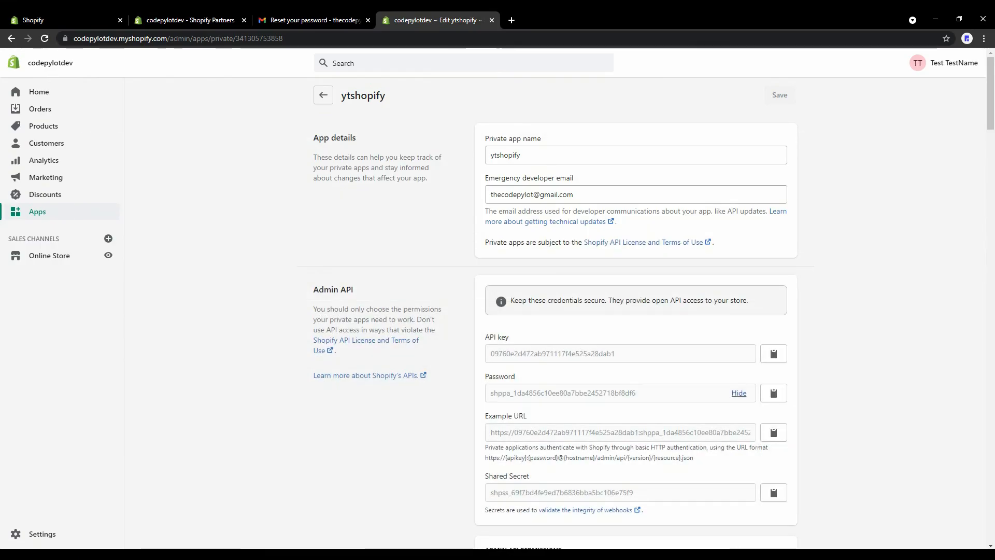
{"action": "double_click", "coordinate": [576, 393]}
{"action": "key", "text": "ctrl+c"}
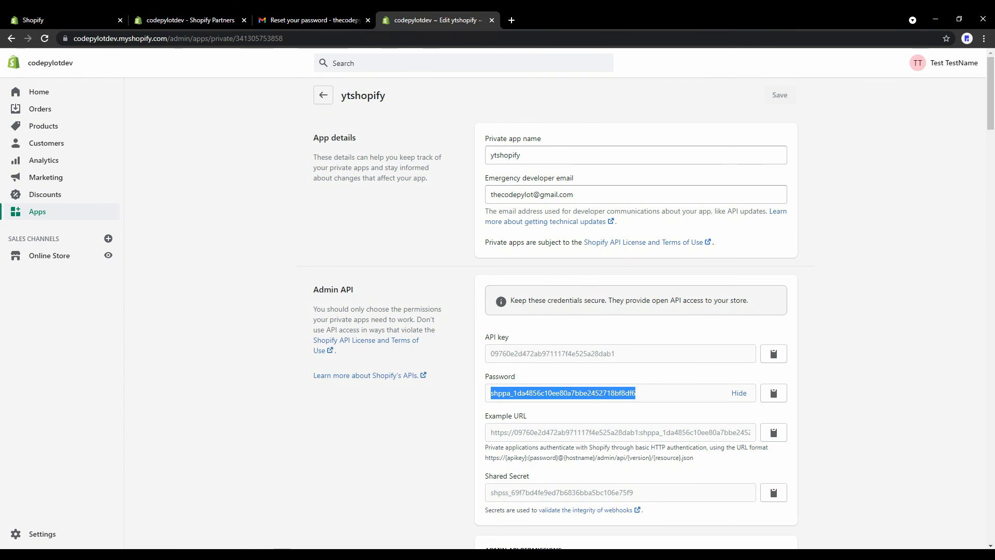
{"action": "key", "text": "alt+Tab"}
{"action": "left_click", "coordinate": [363, 193]}
{"action": "key", "text": "ctrl+v"}
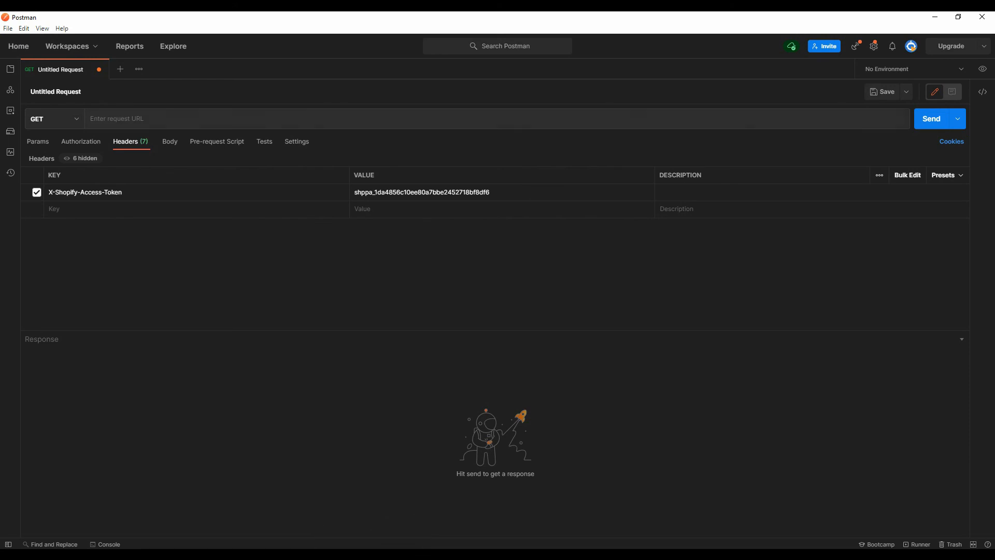
Copy the store's base https URL from Shopify admin's address bar.
{"action": "key", "text": "alt+Tab"}
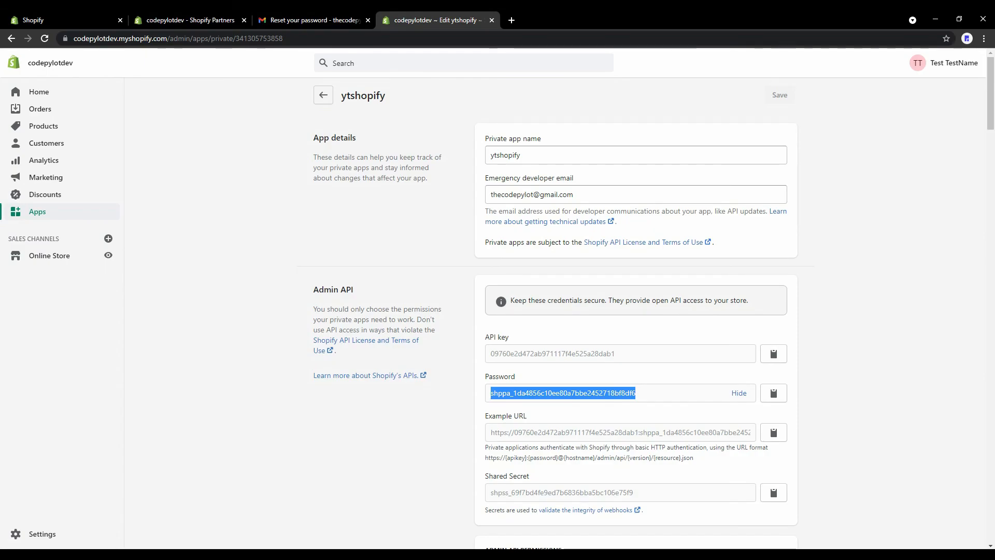
{"action": "left_click", "coordinate": [312, 38]}
{"action": "left_click", "coordinate": [311, 38]}
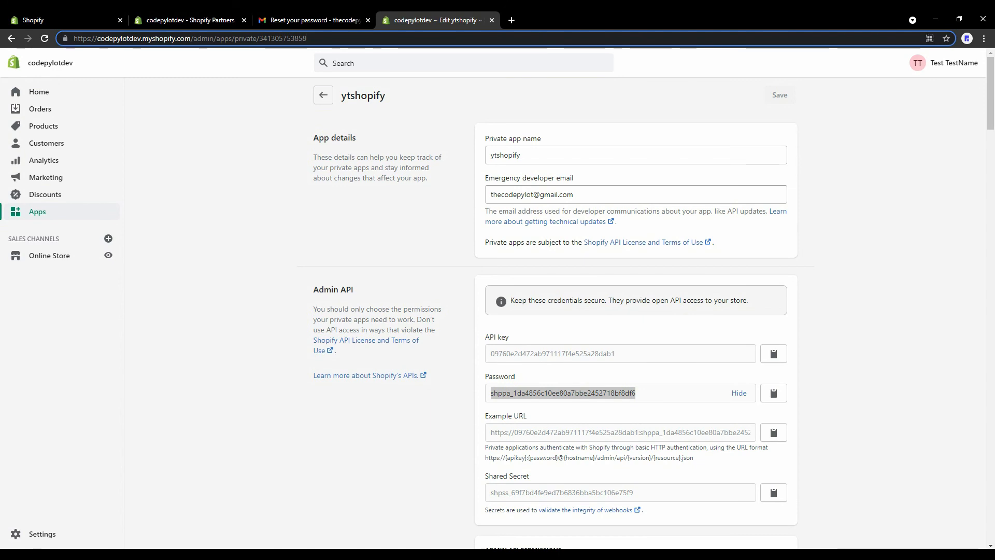
{"action": "left_click_drag", "start_coordinate": [191, 38], "coordinate": [73, 38]}
{"action": "key", "text": "ctrl+c"}
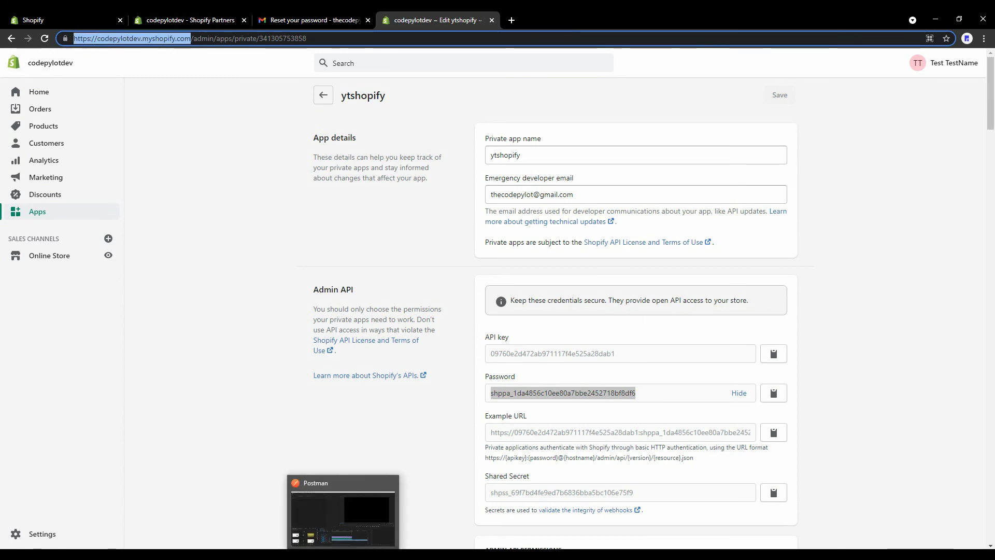
Set the request URL to the store's base URL plus admin/api/2021-, leaving the version unfinished.
{"action": "left_click", "coordinate": [371, 552]}
{"action": "left_click", "coordinate": [207, 119]}
{"action": "key", "text": "ctrl+v"}
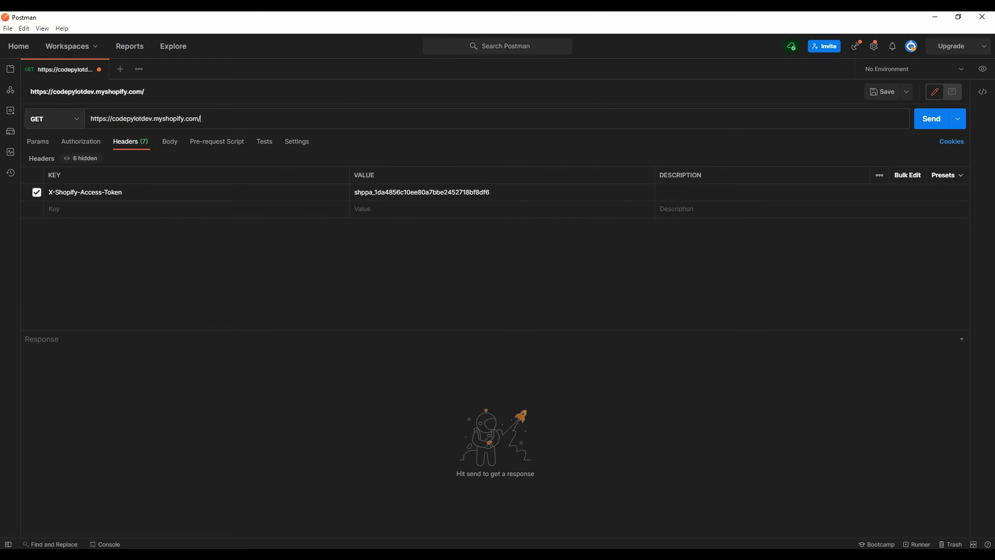
{"action": "type", "text": "admin/api/2021-04"}
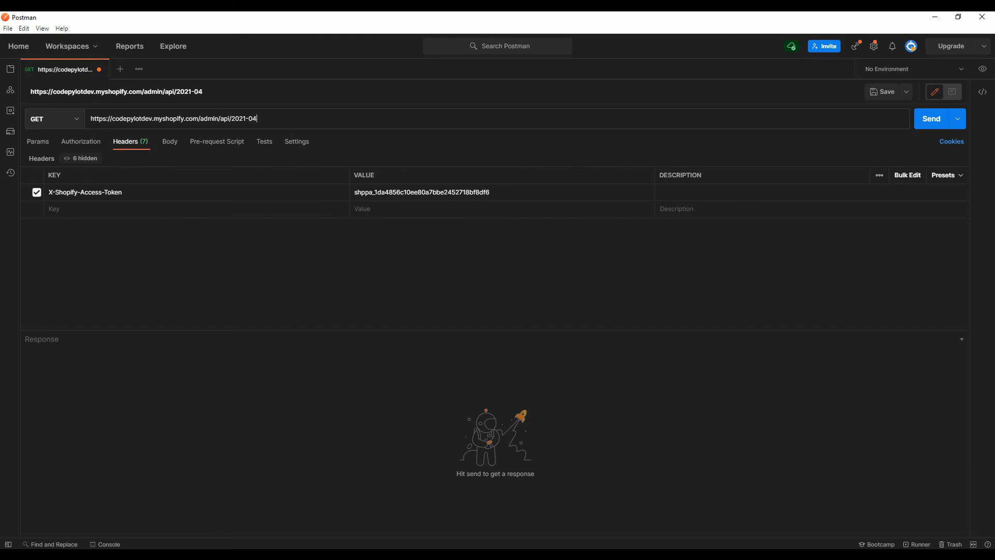
{"action": "key", "text": "BackSpace"}
{"action": "key", "text": "BackSpace"}
{"action": "key", "text": "alt+Tab"}
{"action": "scroll", "coordinate": [637, 313], "scroll_direction": "down", "scroll_amount": 20}
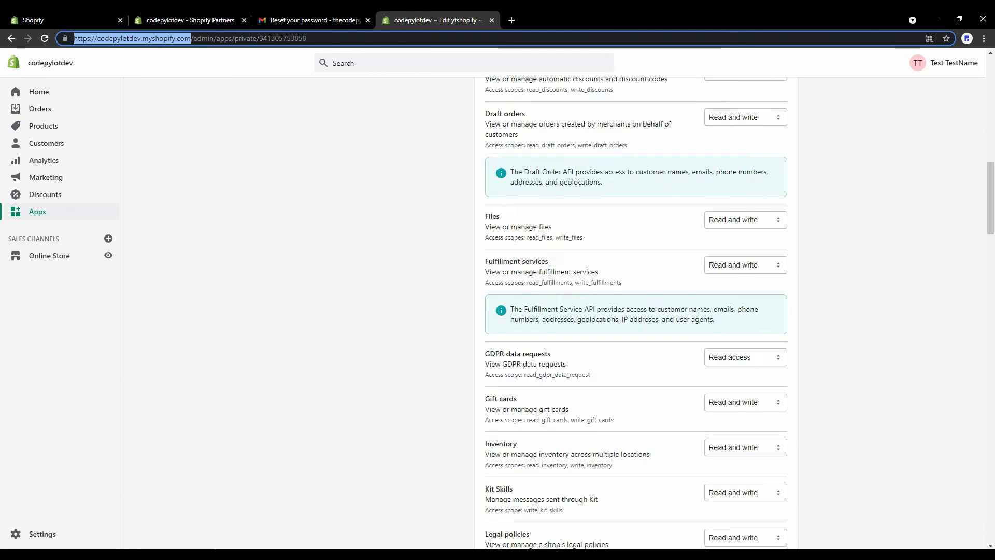
Check that the app's Webhook API version reads 2021-10 (Latest), then go back to Postman.
{"action": "scroll", "coordinate": [637, 313], "scroll_direction": "down", "scroll_amount": 20}
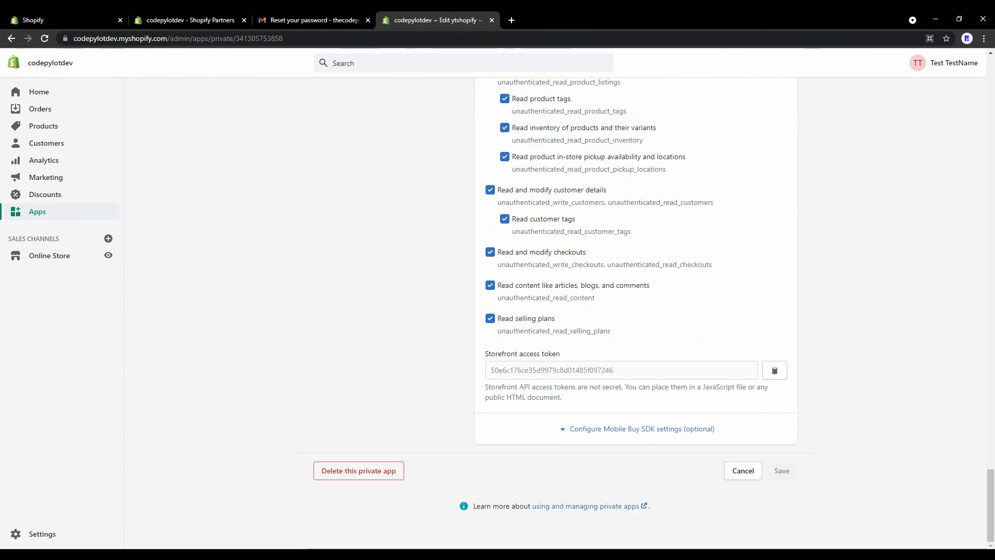
{"action": "scroll", "coordinate": [637, 313], "scroll_direction": "up", "scroll_amount": 7}
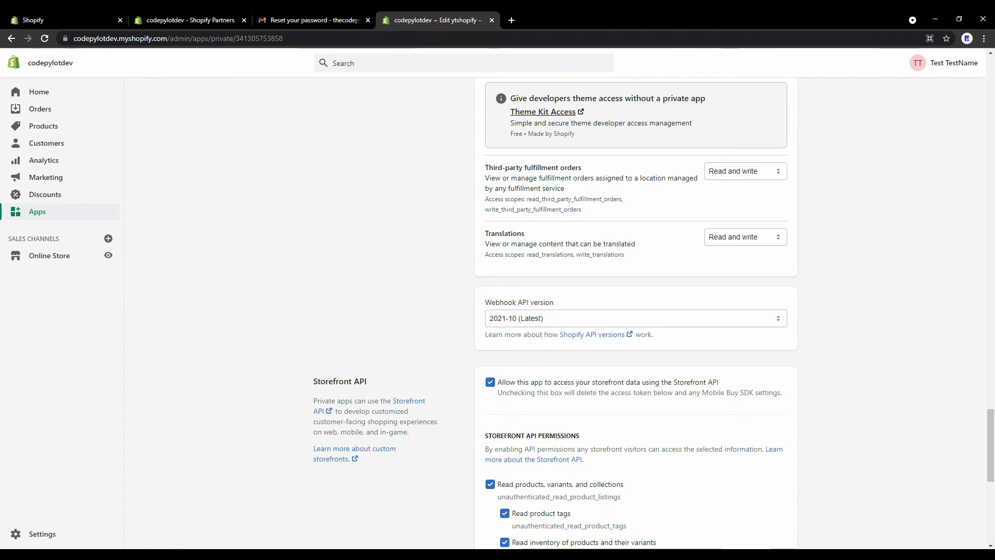
{"action": "mouse_move", "coordinate": [344, 555]}
{"action": "left_click", "coordinate": [343, 518]}
{"action": "left_click", "coordinate": [343, 554]}
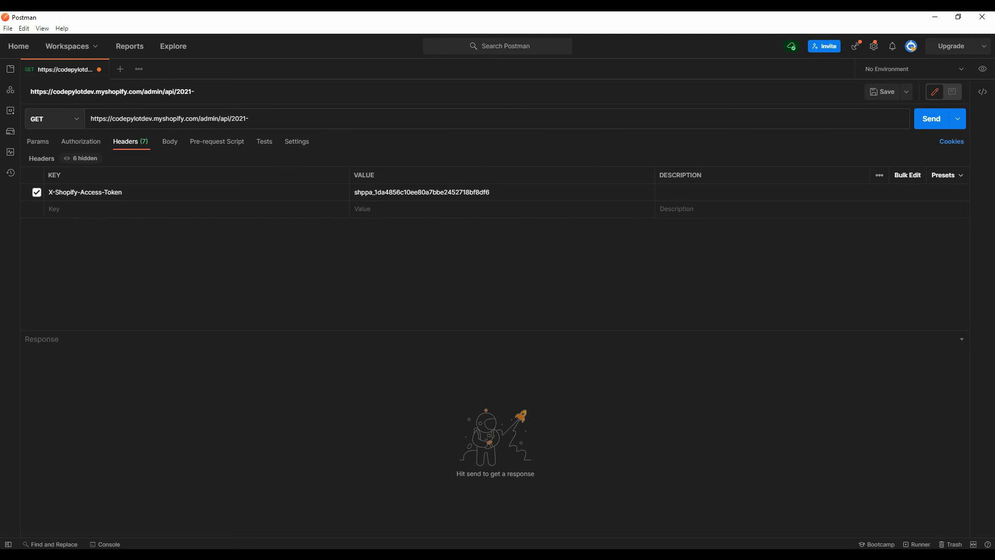
Finish the URL as admin/api/2021-10/shop.json and send it, getting shop JSON with 200 OK.
{"action": "type", "text": "10/shop.json"}
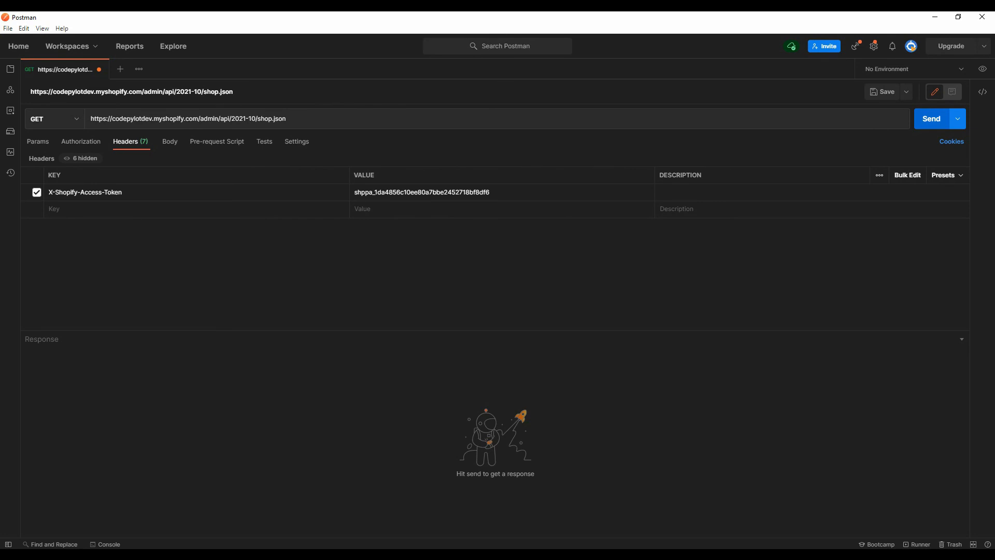
{"action": "left_click", "coordinate": [931, 119]}
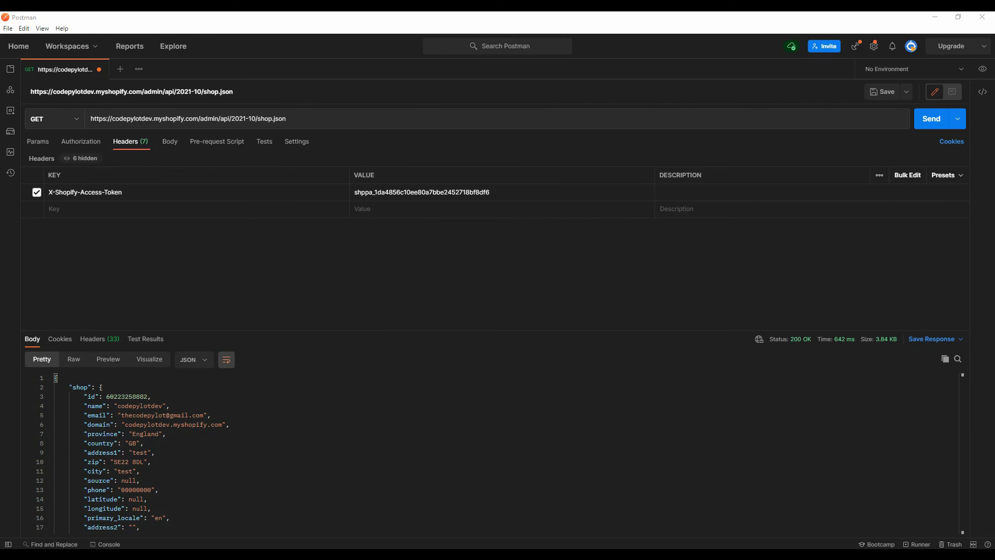
{"action": "mouse_move", "coordinate": [133, 193]}
{"action": "left_mouse_down"}
{"action": "mouse_move", "coordinate": [32, 187]}
{"action": "mouse_move", "coordinate": [125, 191]}
{"action": "mouse_move", "coordinate": [48, 193]}
{"action": "left_mouse_up"}
{"action": "left_click", "coordinate": [57, 193]}
{"action": "double_click", "coordinate": [422, 193]}
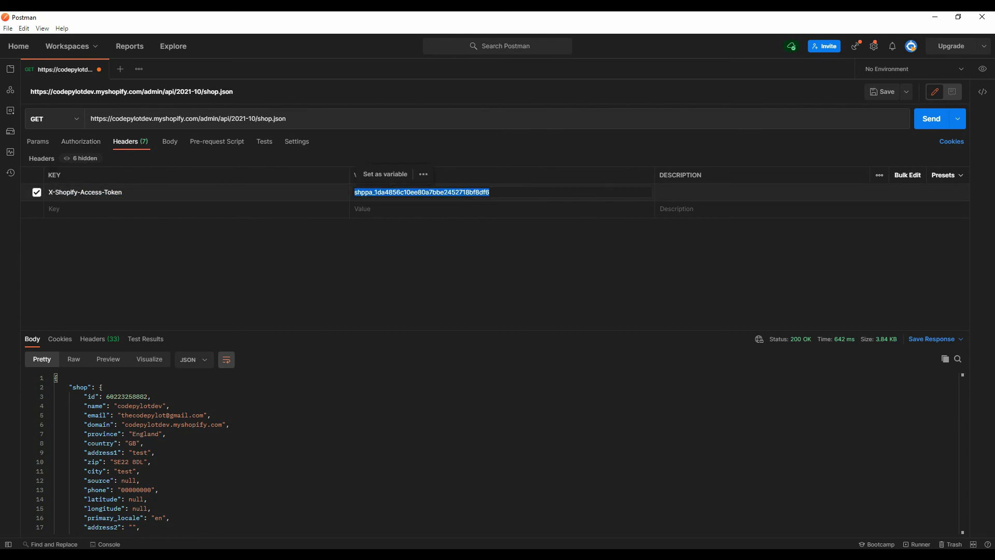
{"action": "left_click", "coordinate": [422, 259]}
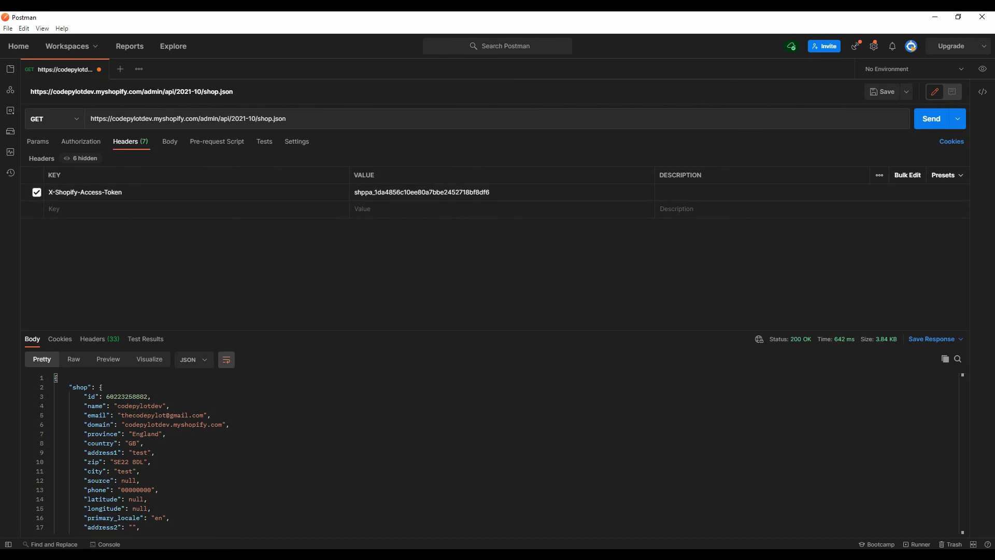